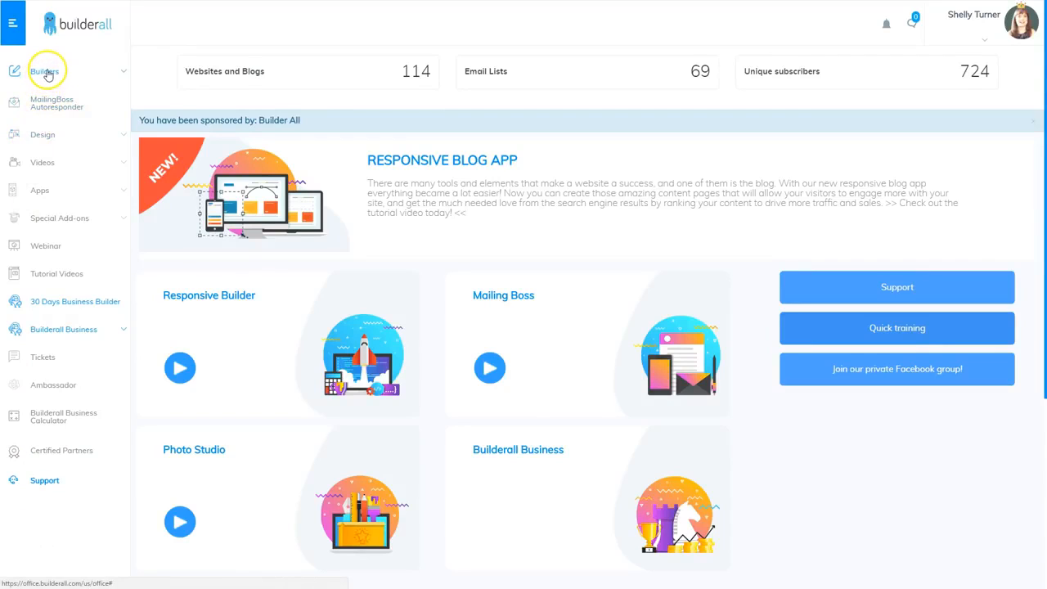
Step: Create a new Drag and Drop Pixel Perfect website from the Blank Page #008 template
left_click(44, 74)
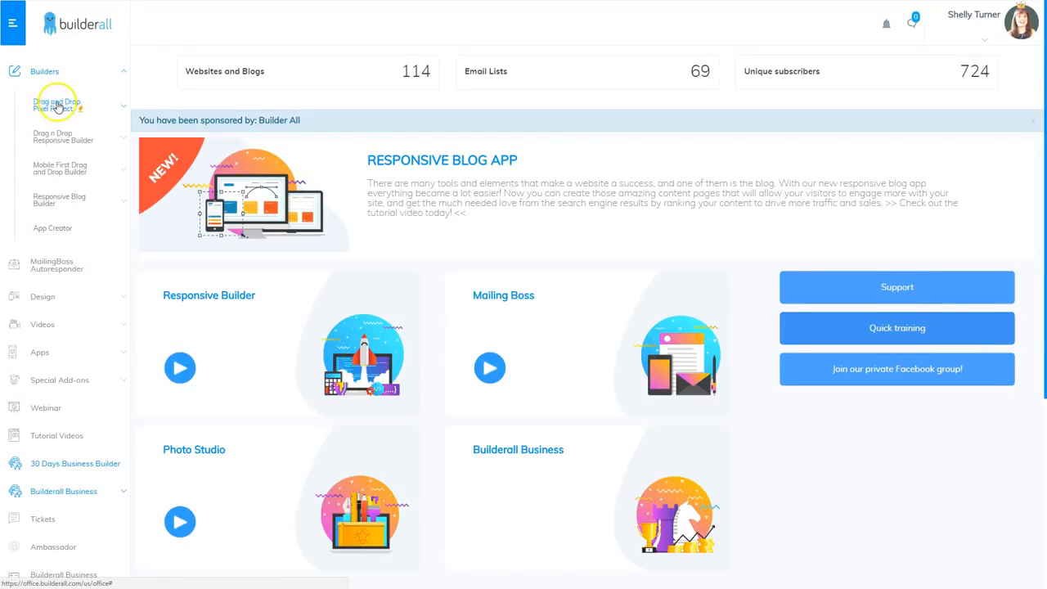
left_click(57, 105)
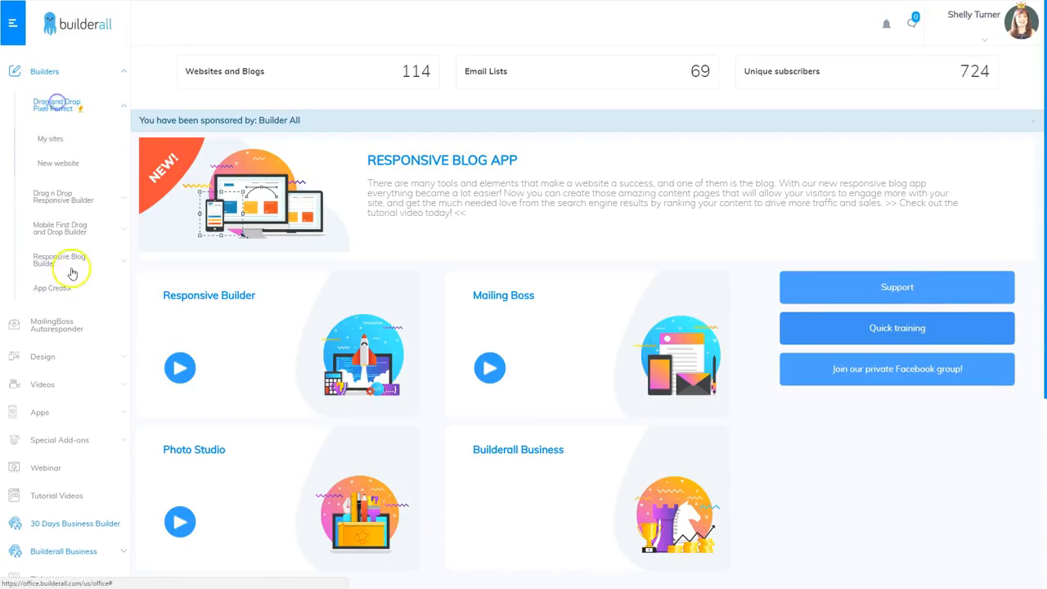
left_click(60, 165)
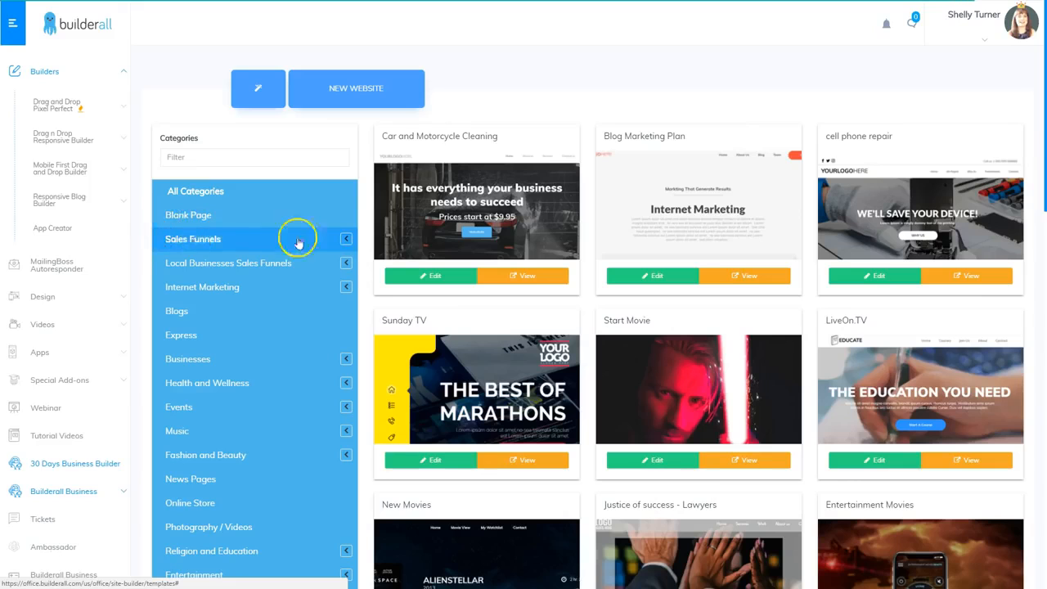
left_click(187, 213)
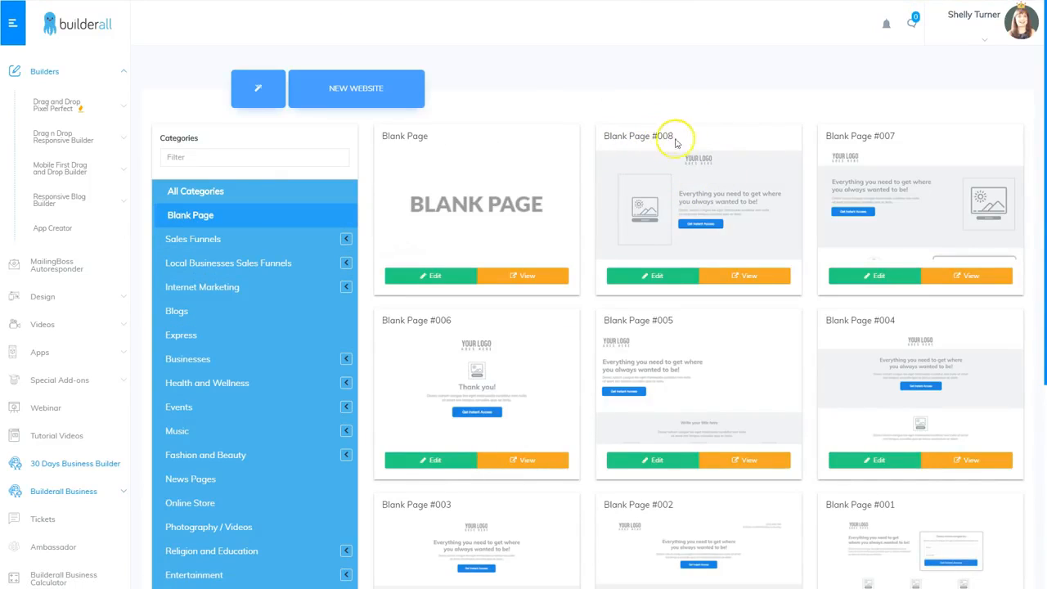
left_click(661, 278)
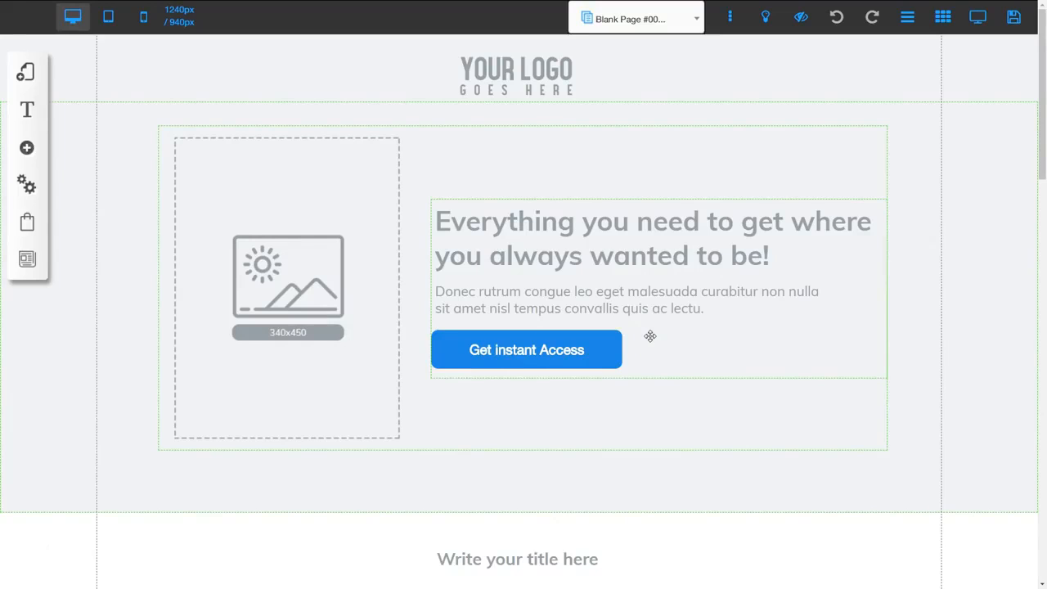
Step: Save the site, registering it under the URL name webhooktutorial
left_click(1014, 18)
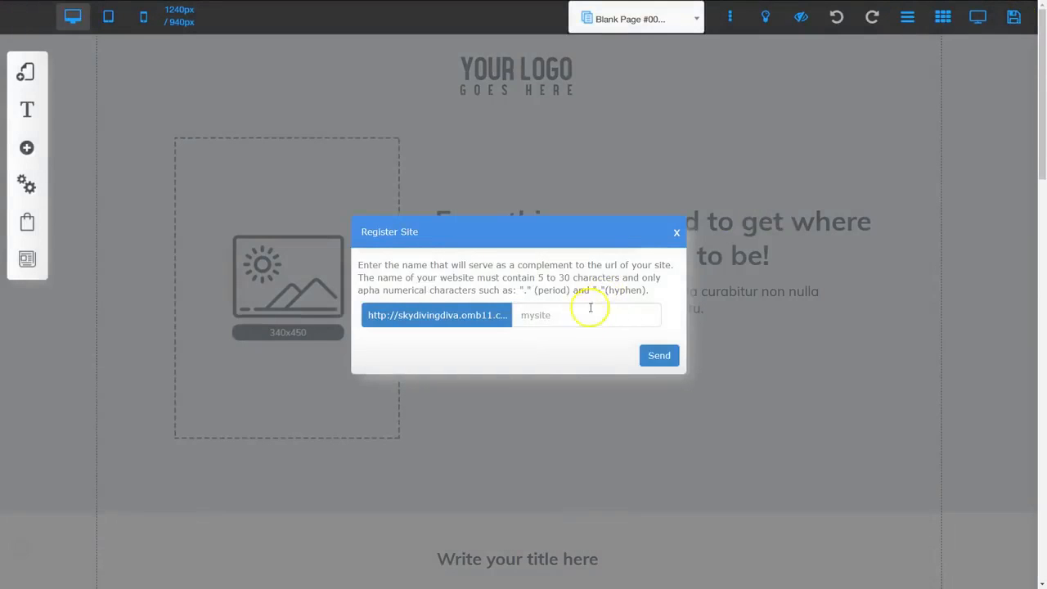
left_click(566, 316)
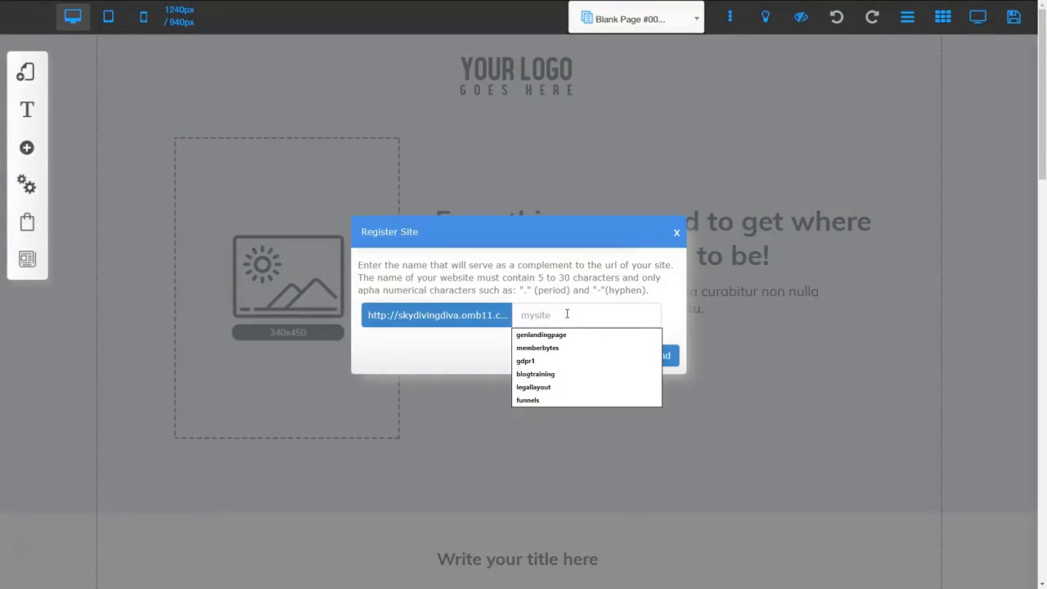
type("webhooktutorial")
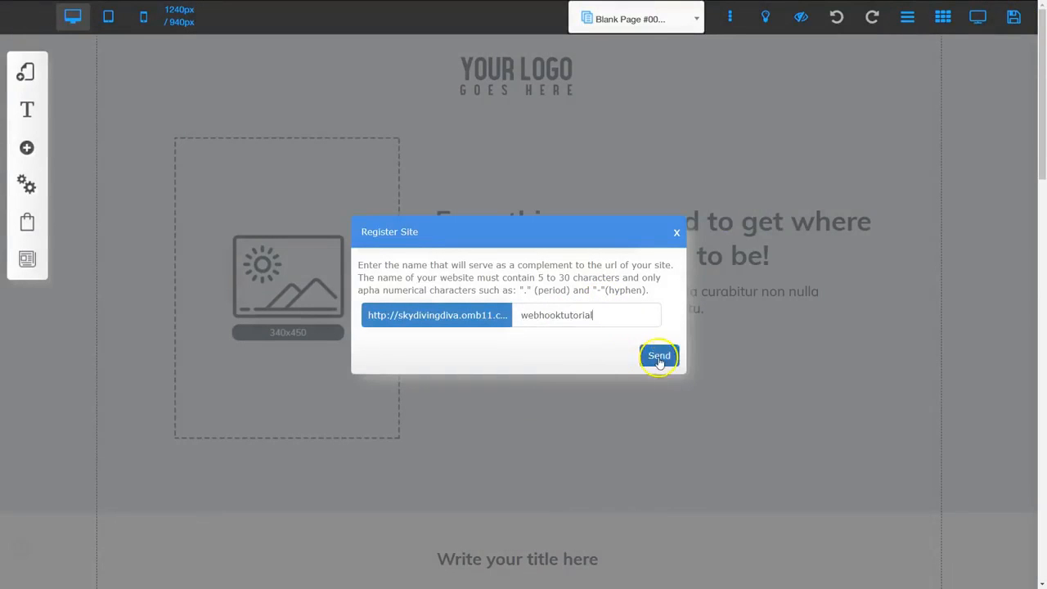
left_click(659, 357)
left_click(700, 432)
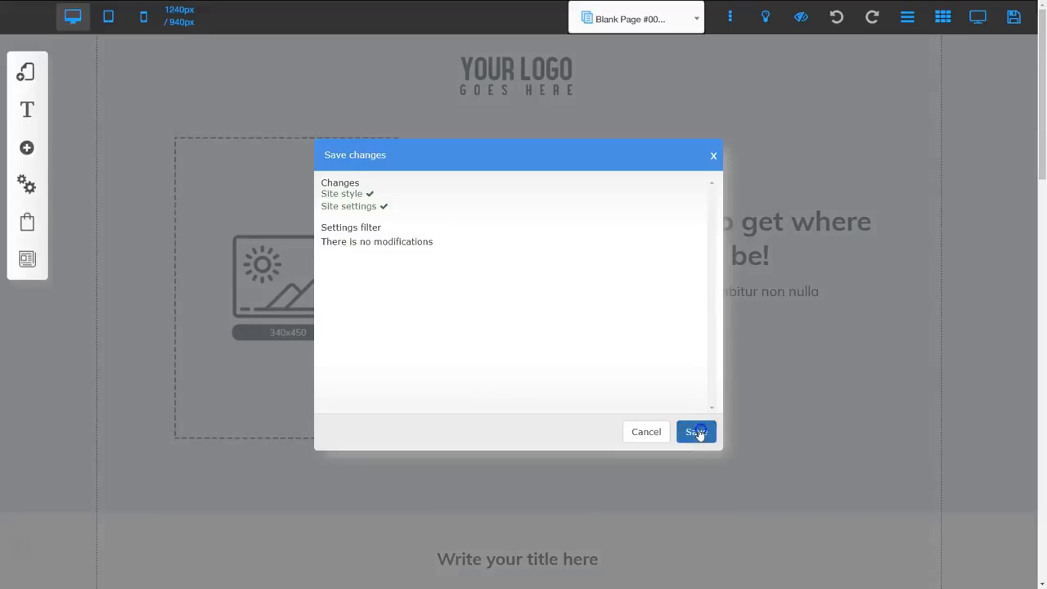
left_click(610, 259)
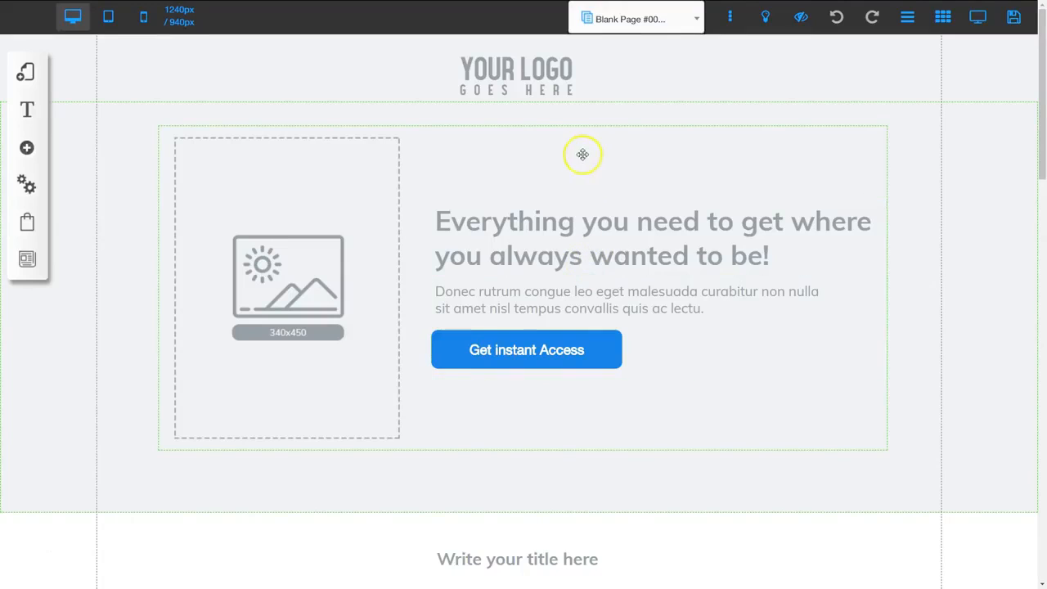
Step: Examine the template's logo, image placeholder, headline, benefit sections, testimonial and call-to-action buttons down to the footer
left_click(513, 76)
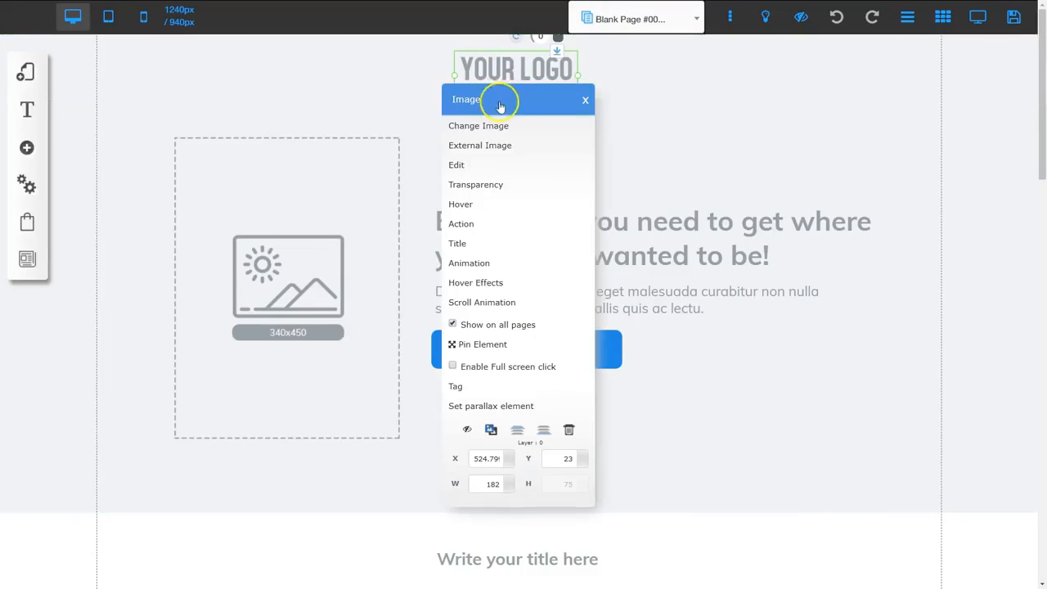
left_click(648, 91)
left_click(304, 254)
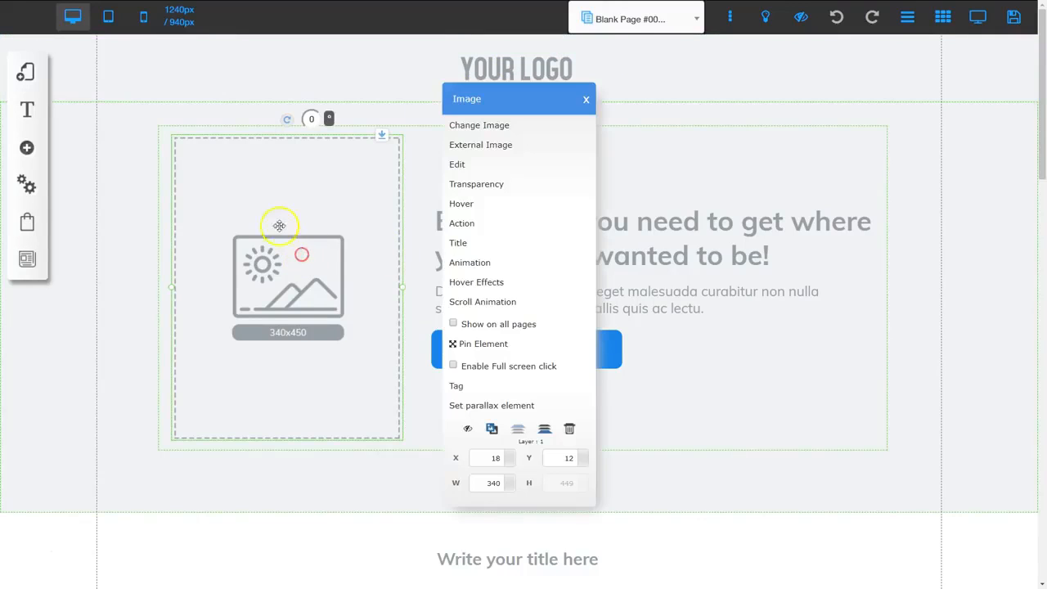
left_click(658, 258)
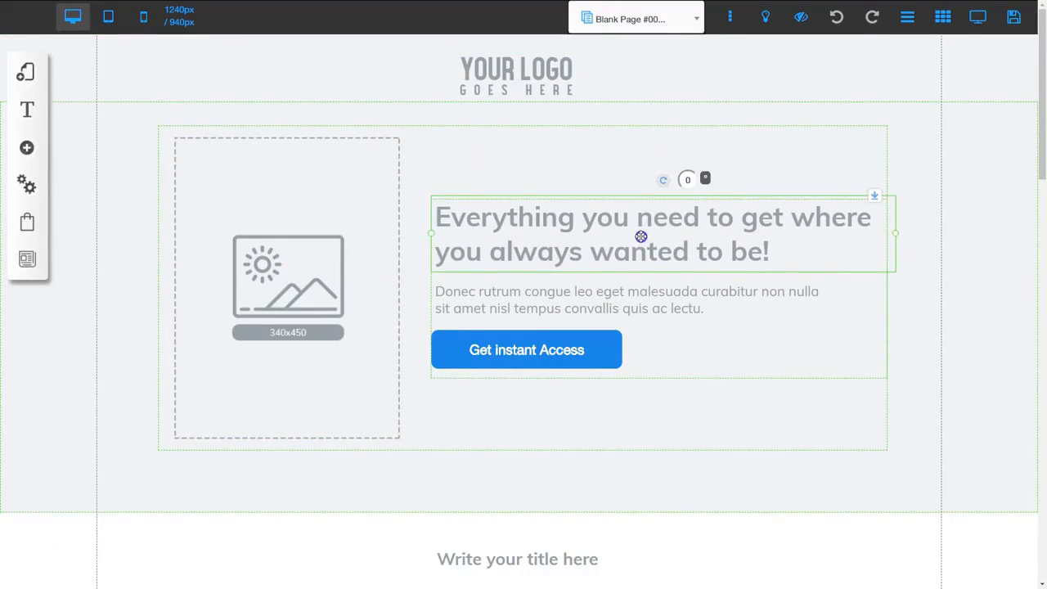
left_click_drag(623, 292, 623, 293)
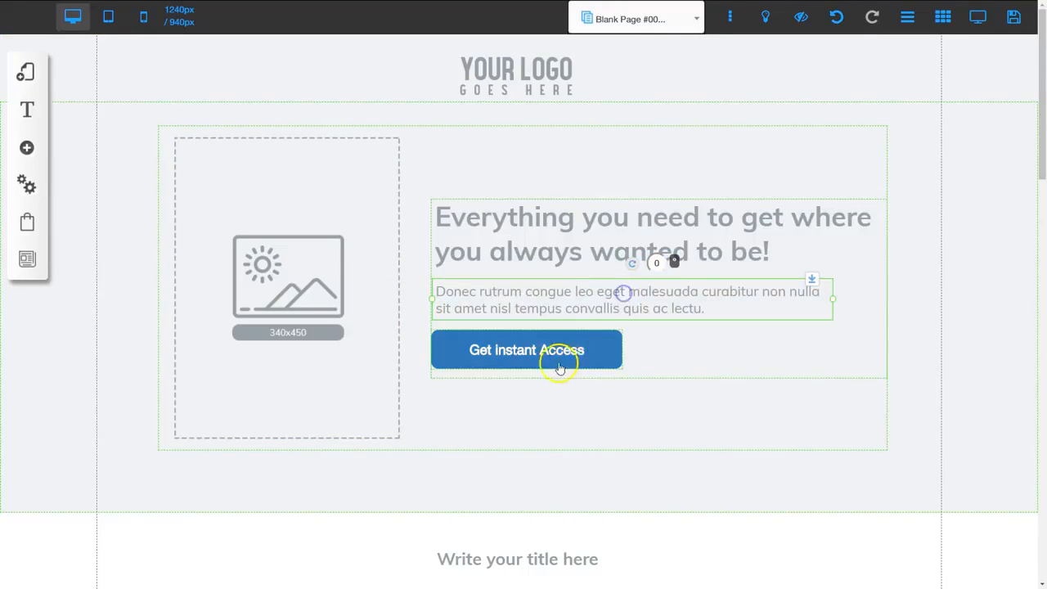
scroll(564, 414, "down", 5)
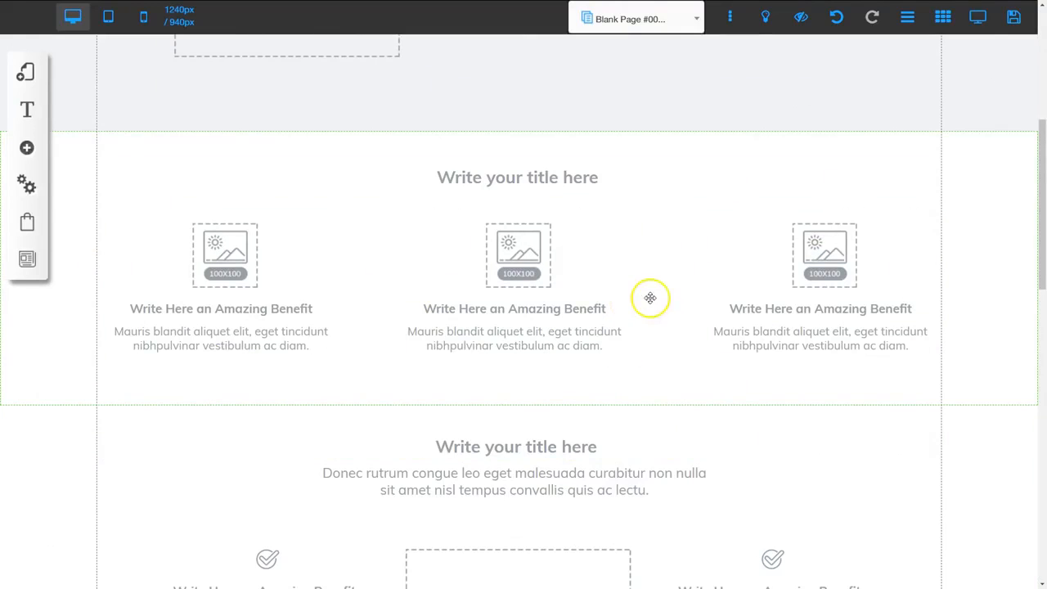
scroll(631, 357, "down", 5)
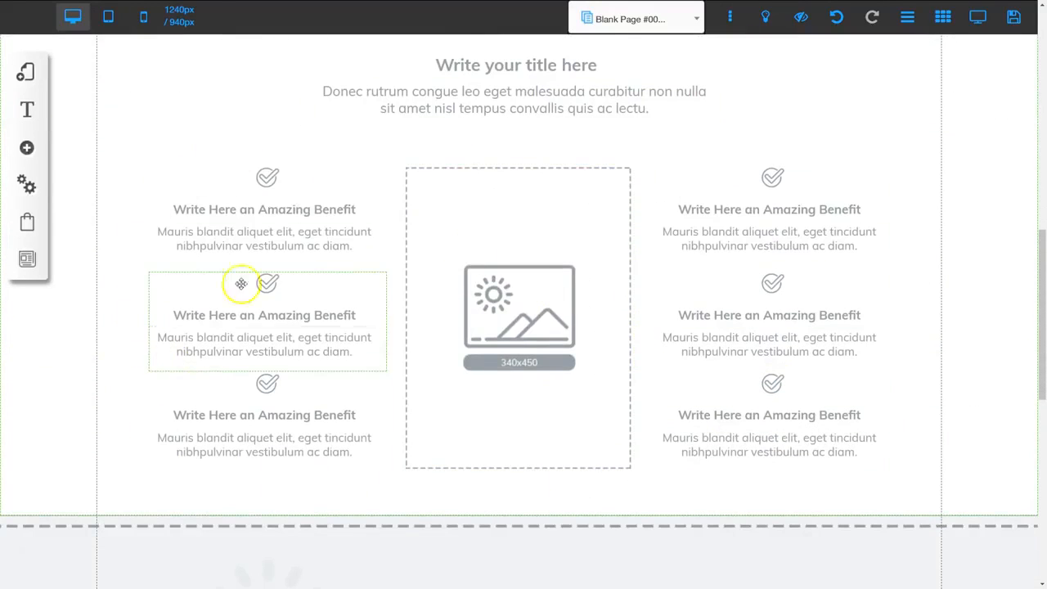
scroll(541, 408, "down", 3)
scroll(541, 408, "down", 3)
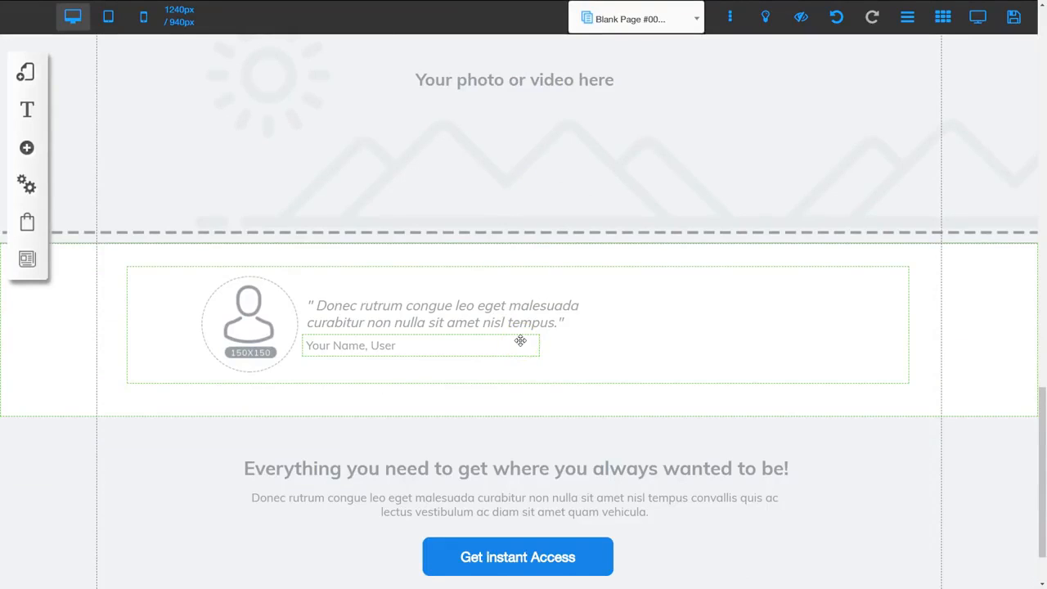
scroll(545, 311, "down", 1)
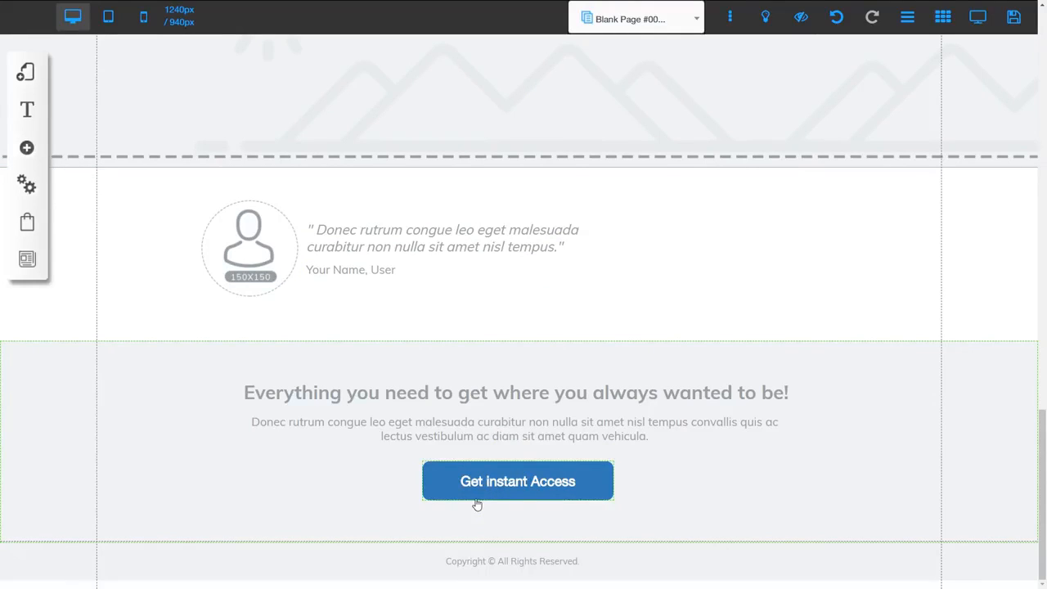
scroll(564, 278, "up", 15)
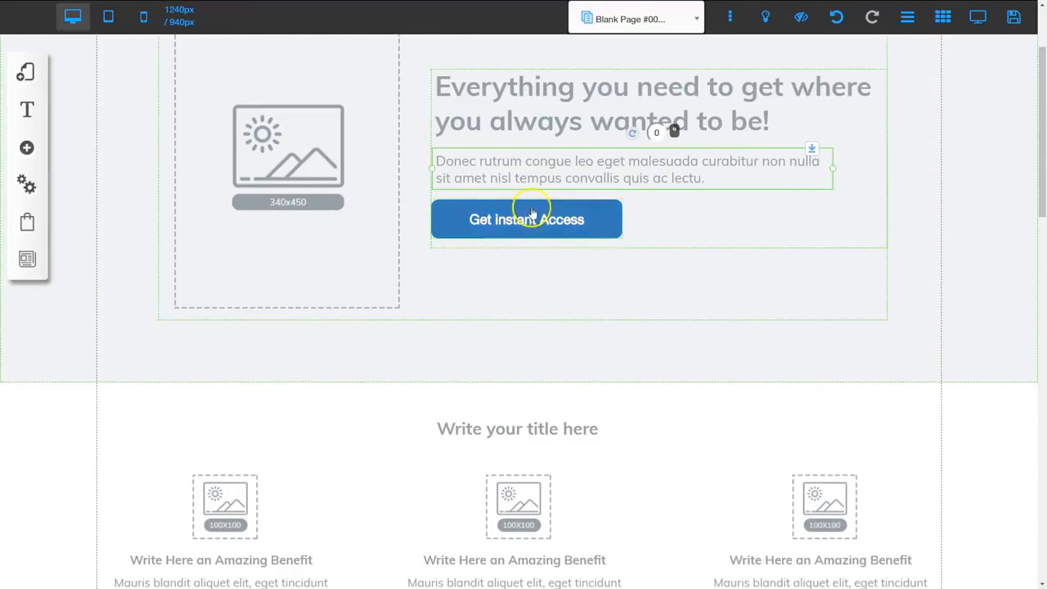
scroll(532, 217, "up", 2)
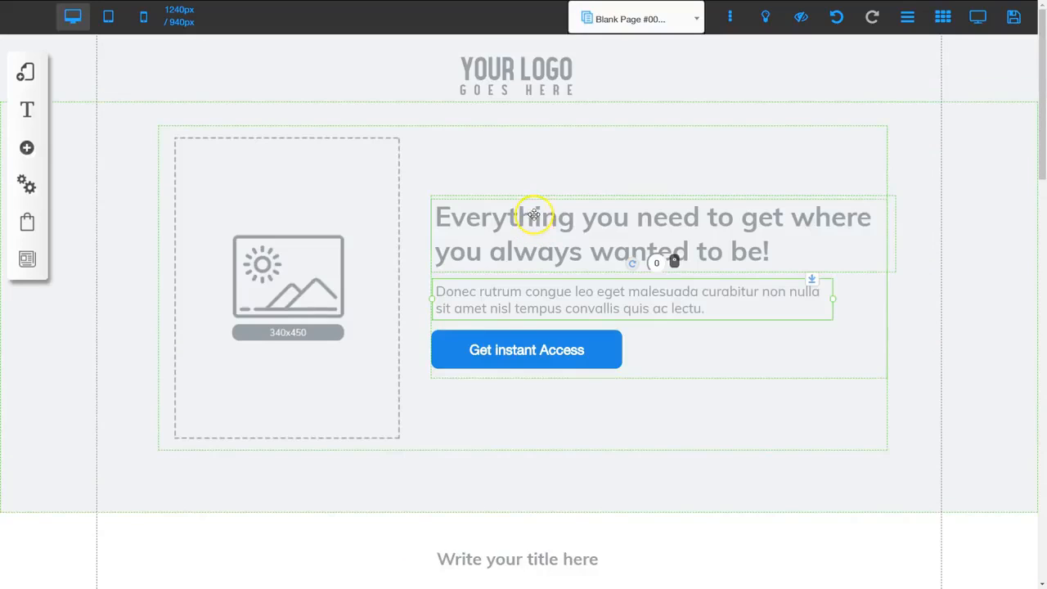
Step: Add a blank page named Thank You to the Blank Page #008 layout
left_click(25, 72)
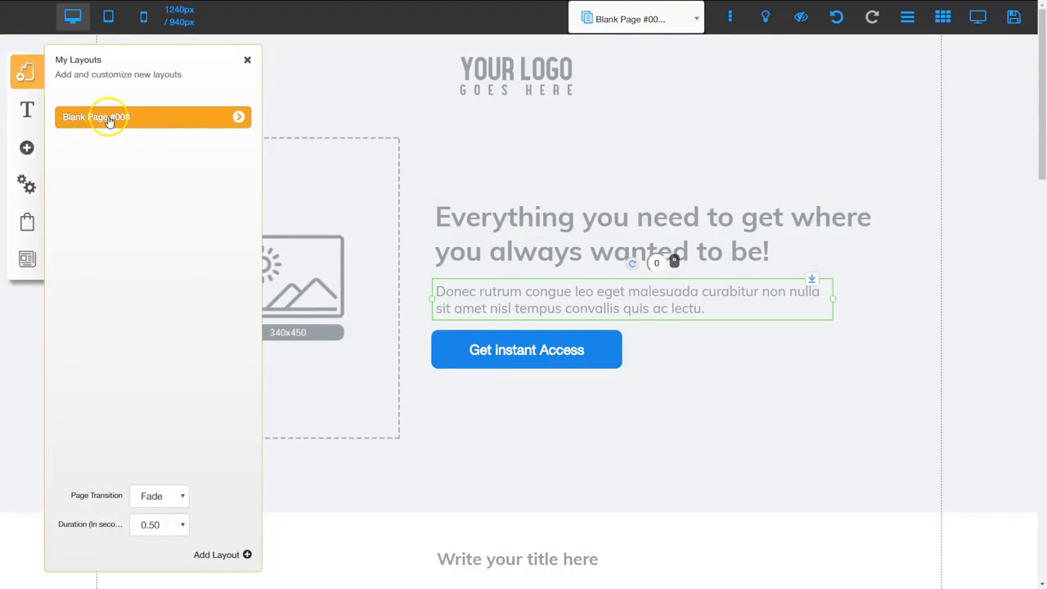
left_click(239, 118)
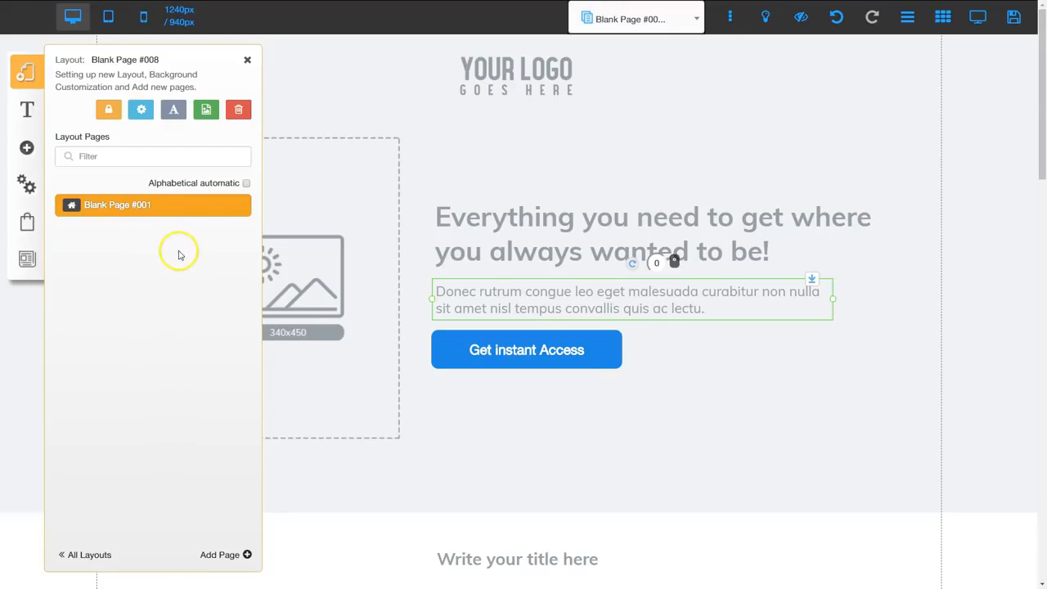
left_click(218, 554)
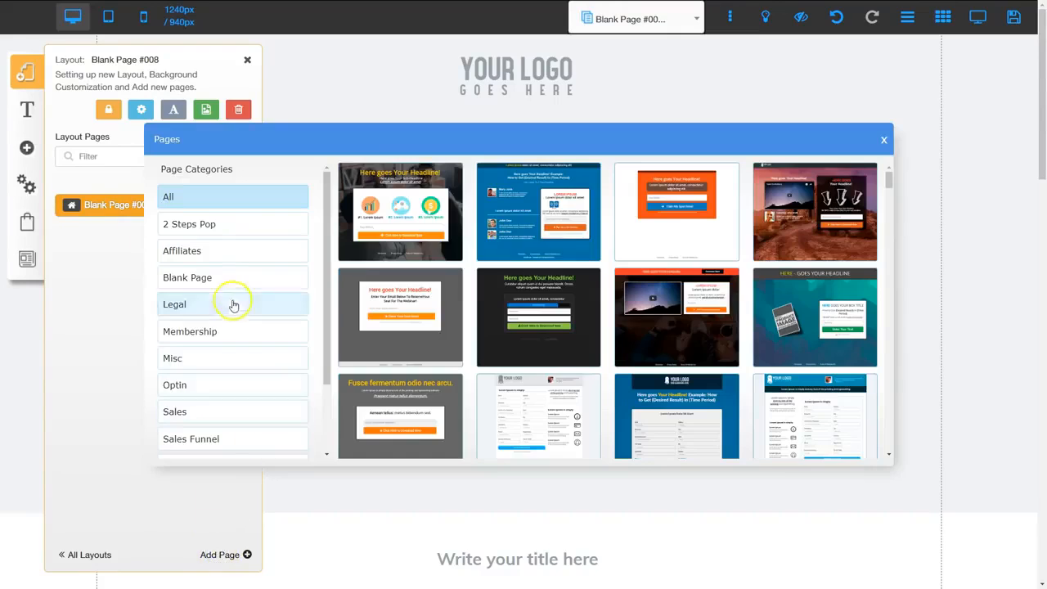
left_click(196, 278)
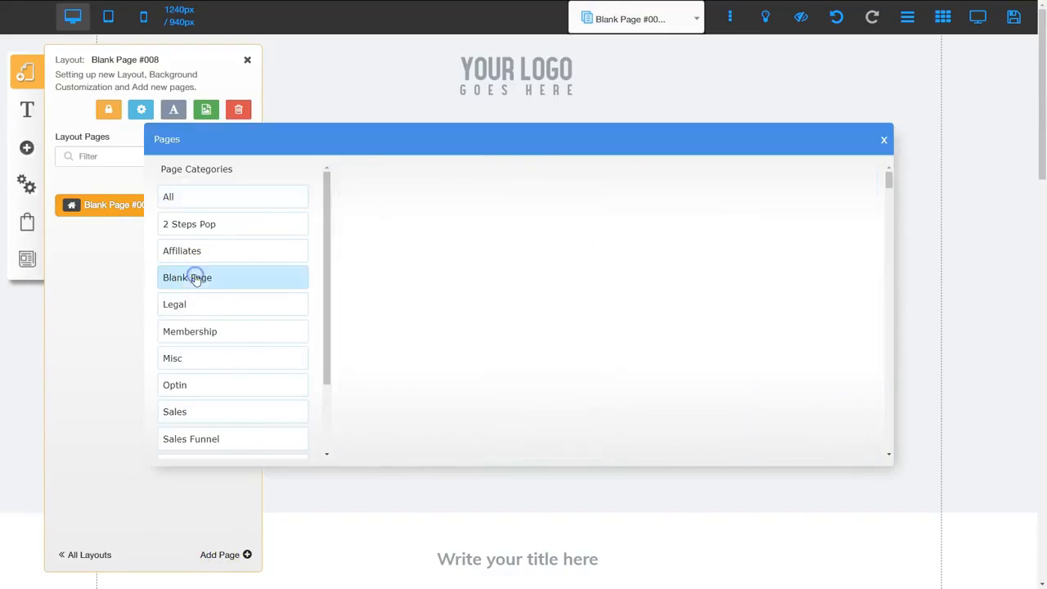
left_click(401, 211)
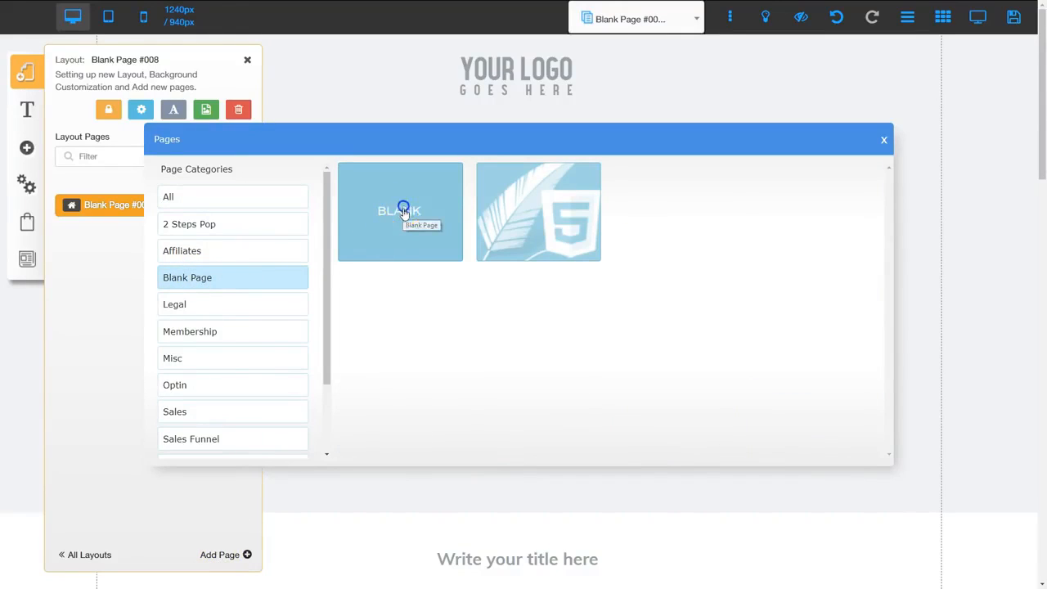
left_click_drag(398, 414, 333, 414)
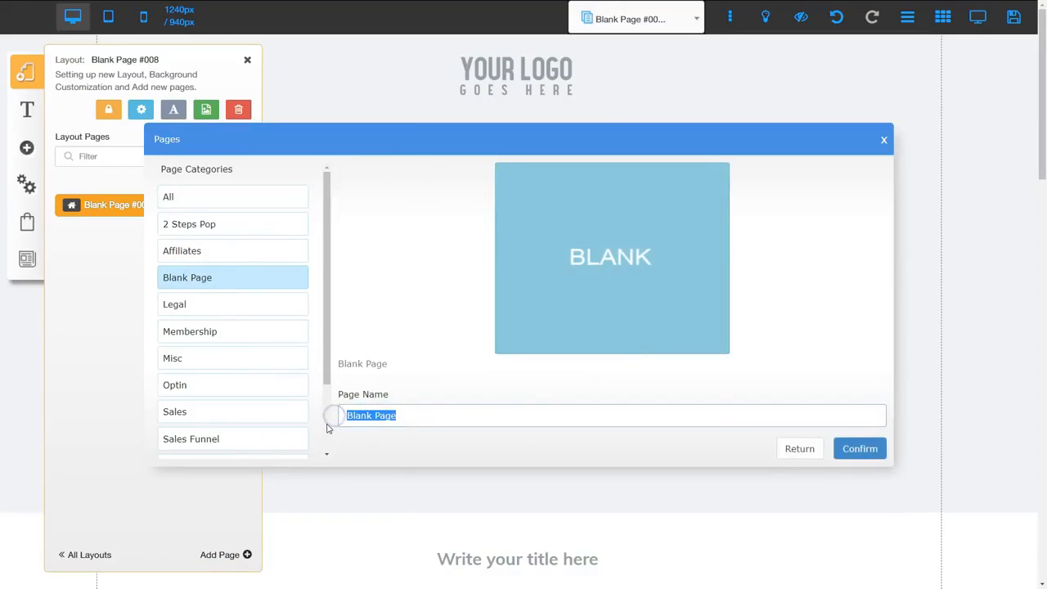
type("Thank")
type("You")
left_click(594, 441)
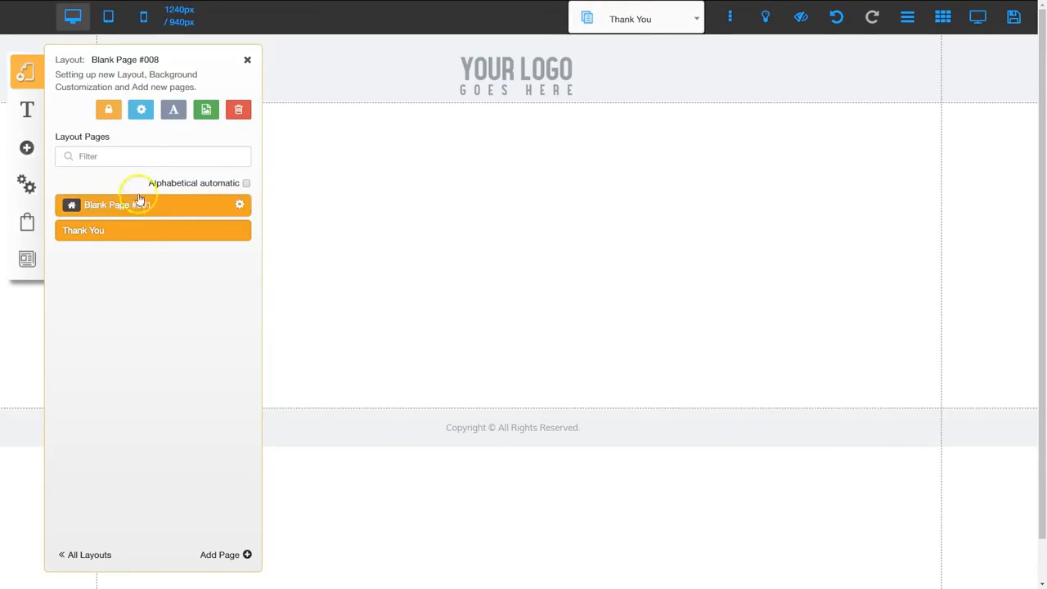
Step: Set the home page's name, title and description to Green Smoothie Cleanse and save its settings
left_click(116, 205)
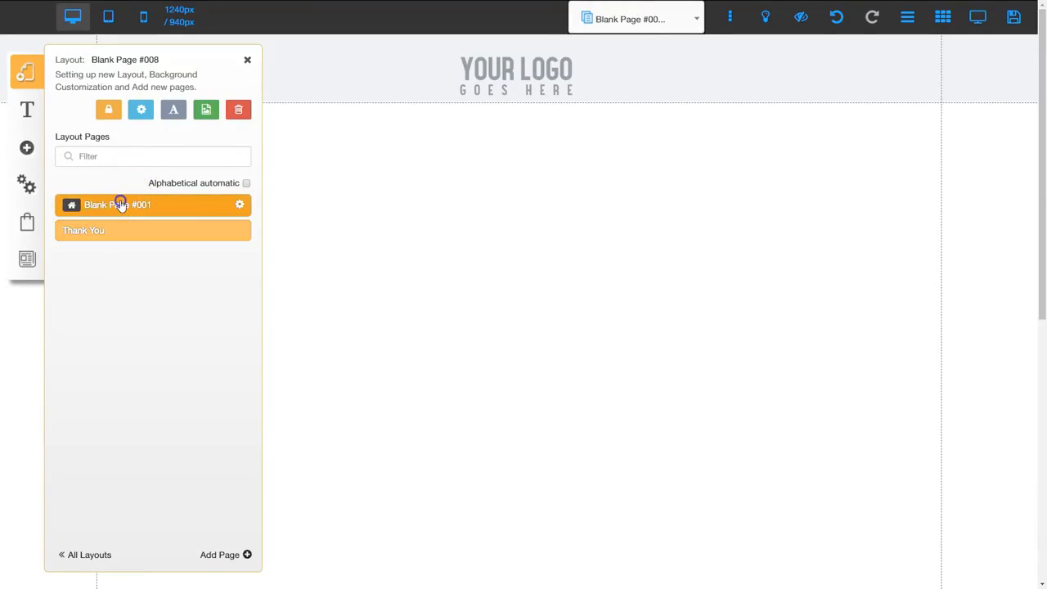
left_click(241, 205)
left_click_drag(146, 210, 59, 212)
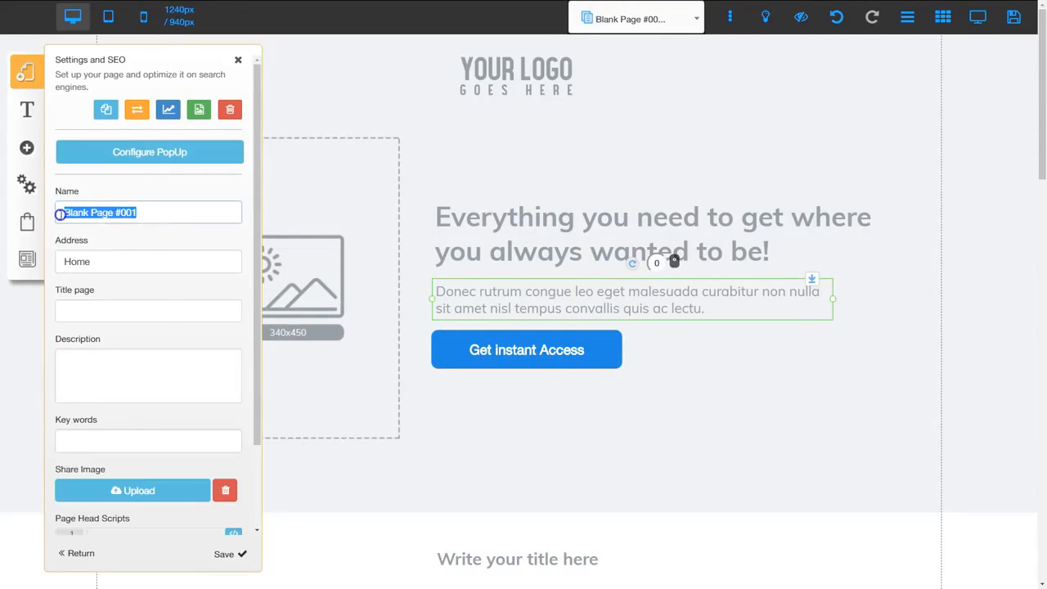
type("Green Smoothie Cleanse")
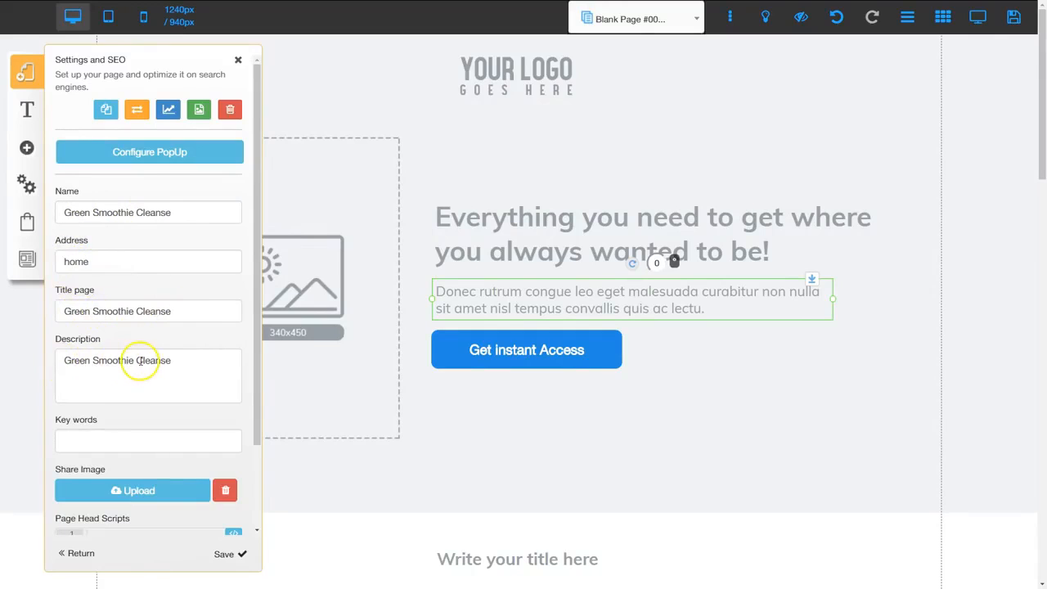
left_click(227, 554)
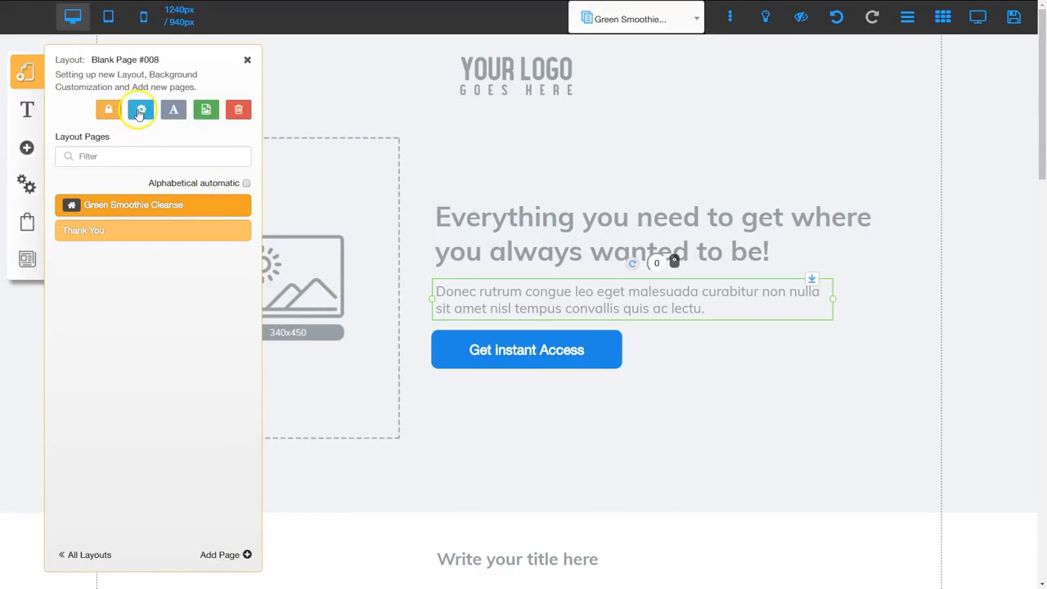
Step: Set the Blank Page #008 layout's title and description to Green Smoothie Cleanse and save its settings
left_click(140, 112)
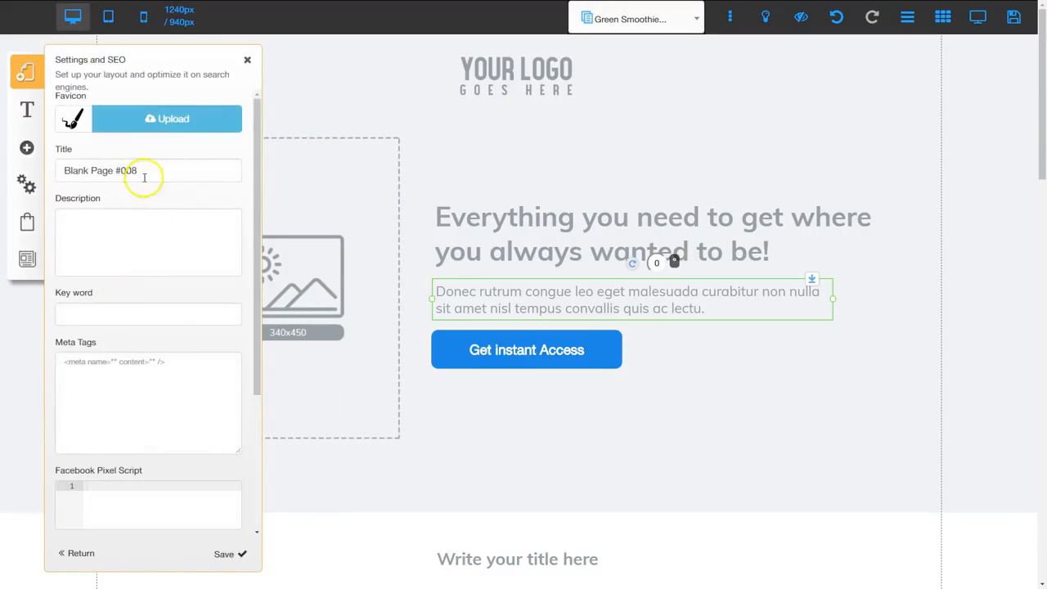
left_click_drag(137, 170, 55, 170)
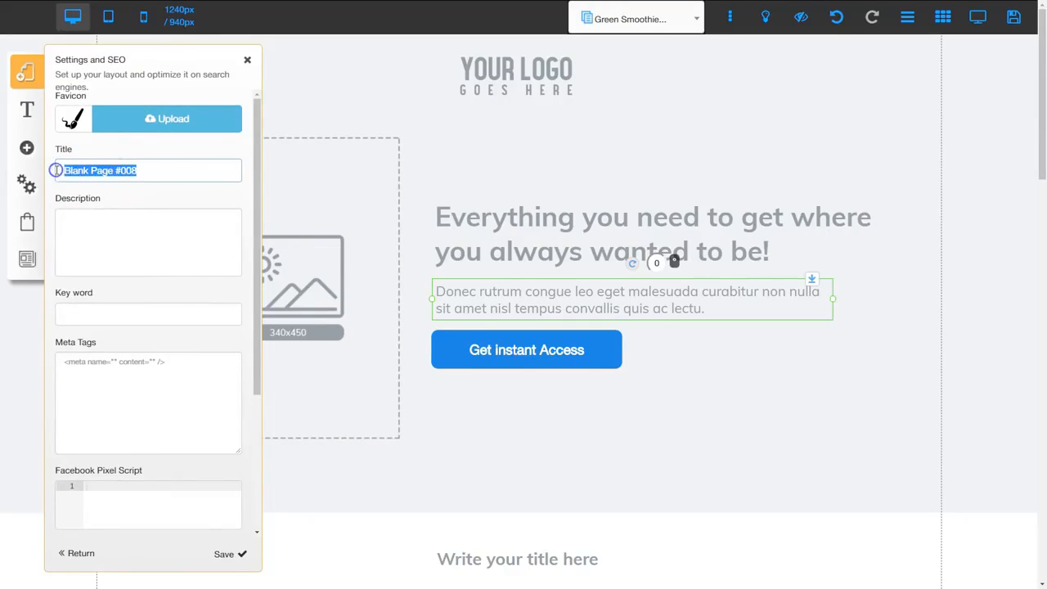
type("Green Smoothie Cleanse")
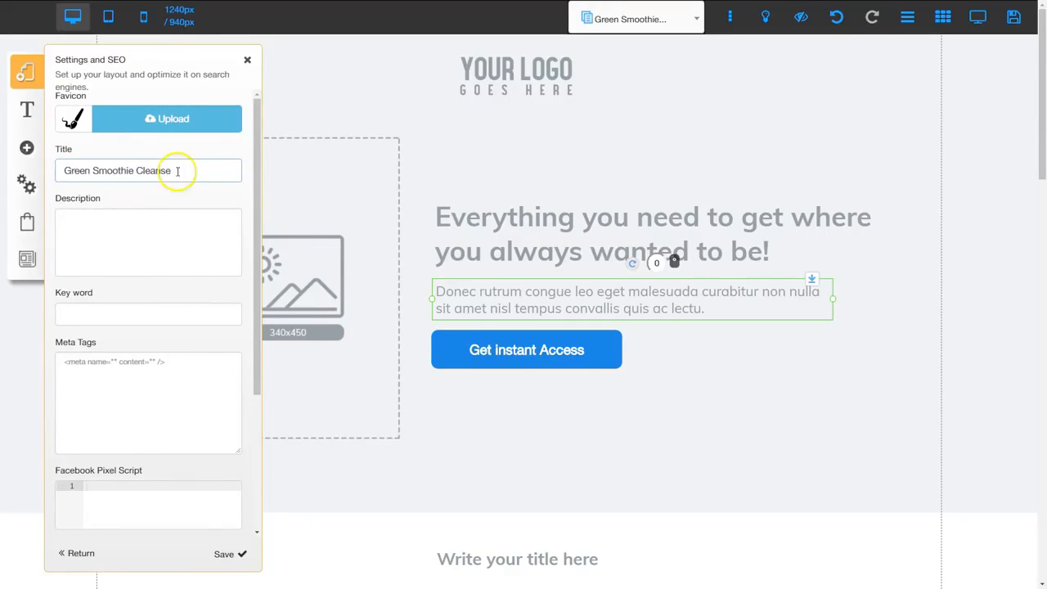
left_click_drag(240, 169, 58, 170)
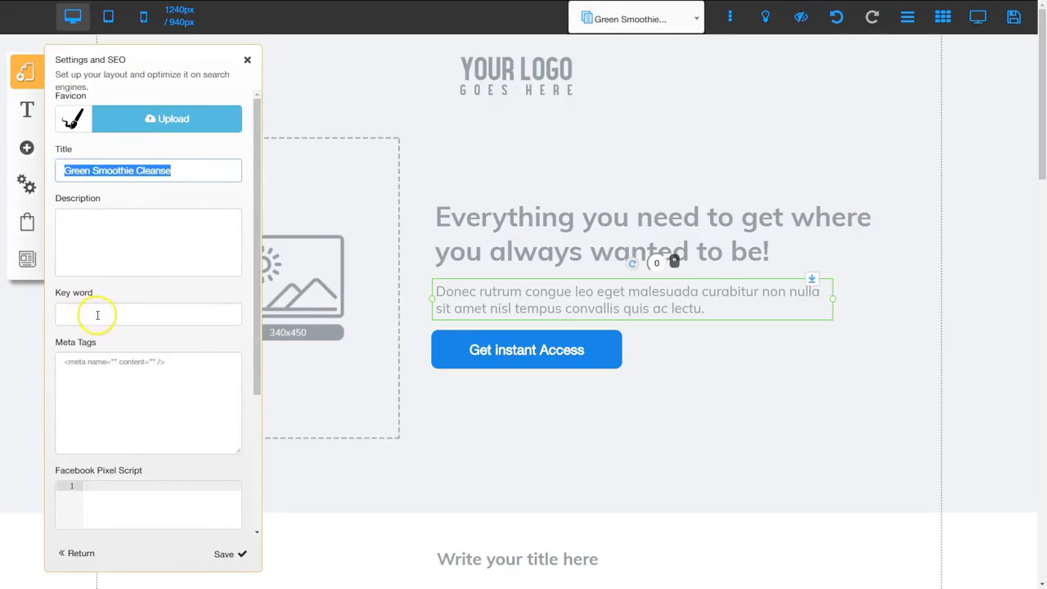
left_click(100, 244)
type("Green Smoothie Cleanse")
left_click(250, 221)
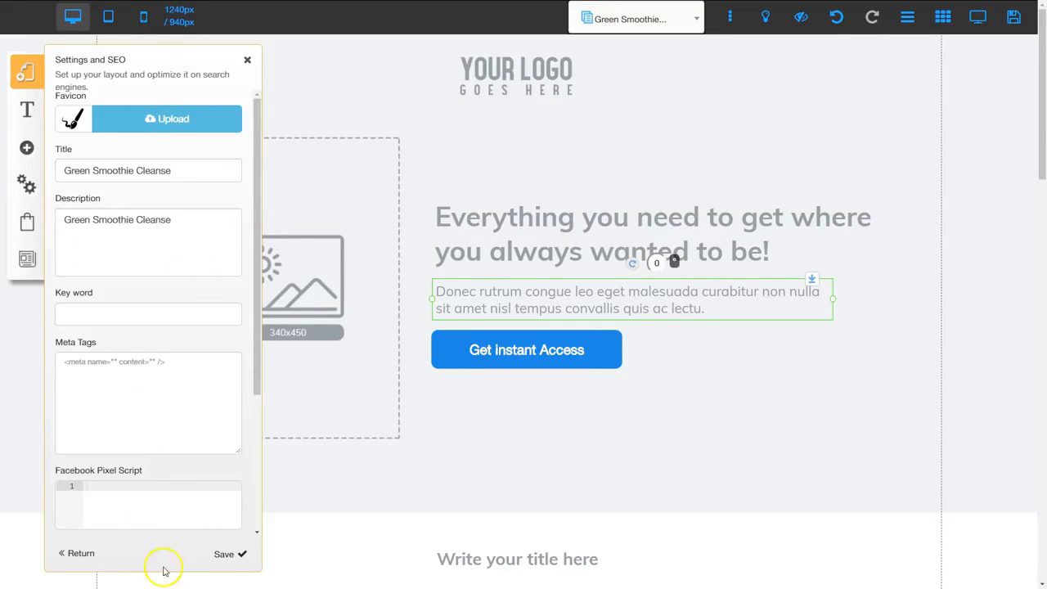
left_click(224, 557)
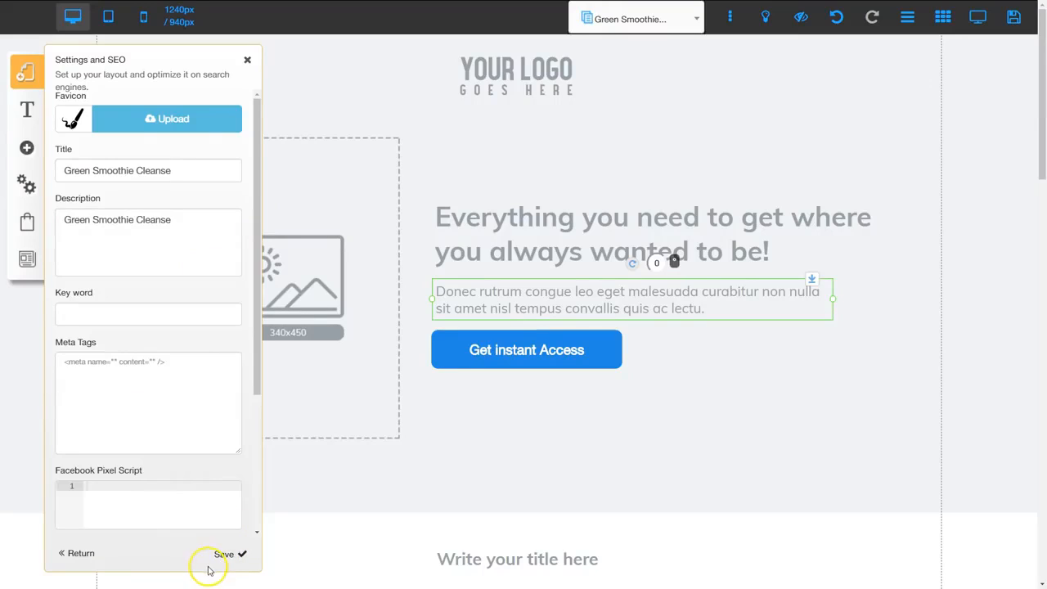
left_click(223, 554)
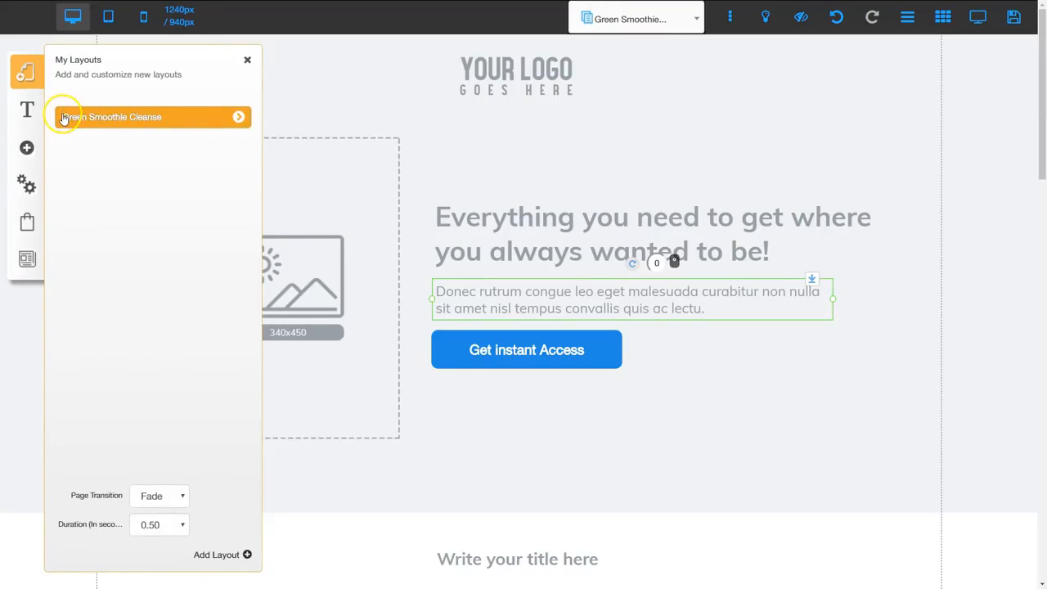
left_click(238, 119)
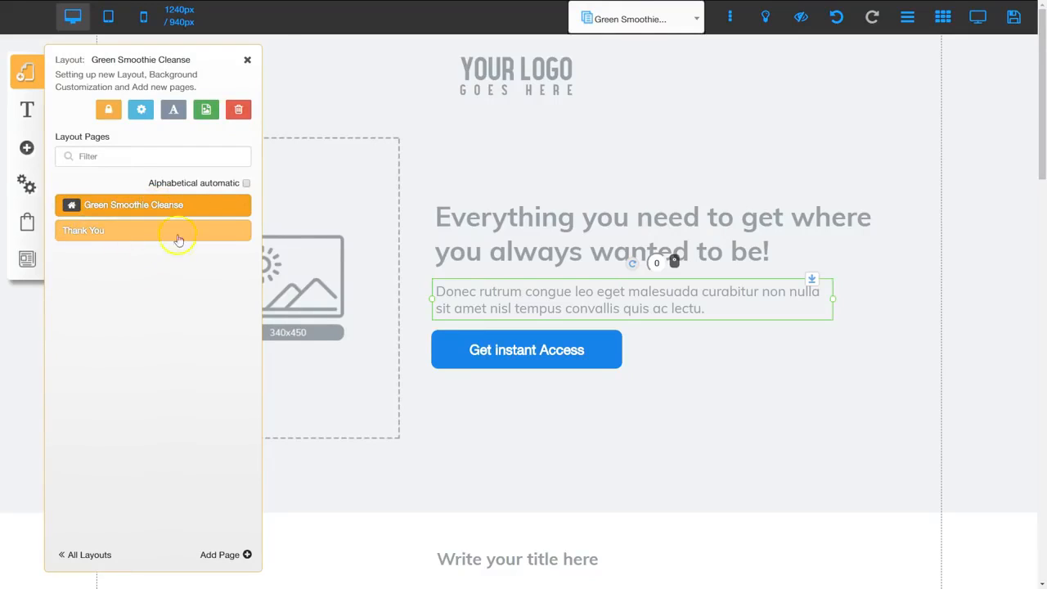
left_click(247, 60)
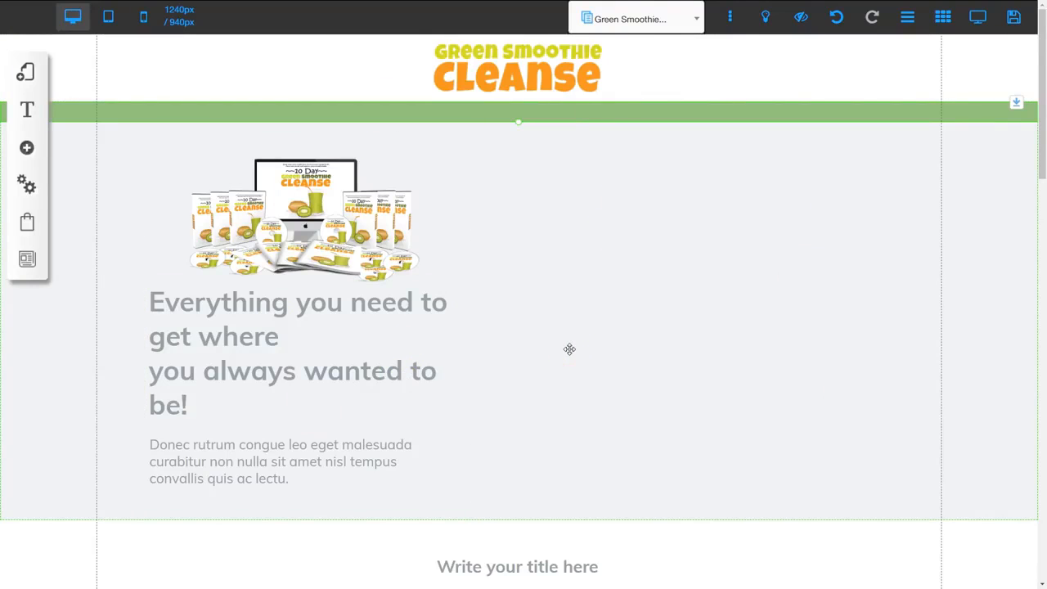
Step: Save all site changes, including the Green Smoothie Cleanse layout with its Thank You and home pages
left_click(1013, 18)
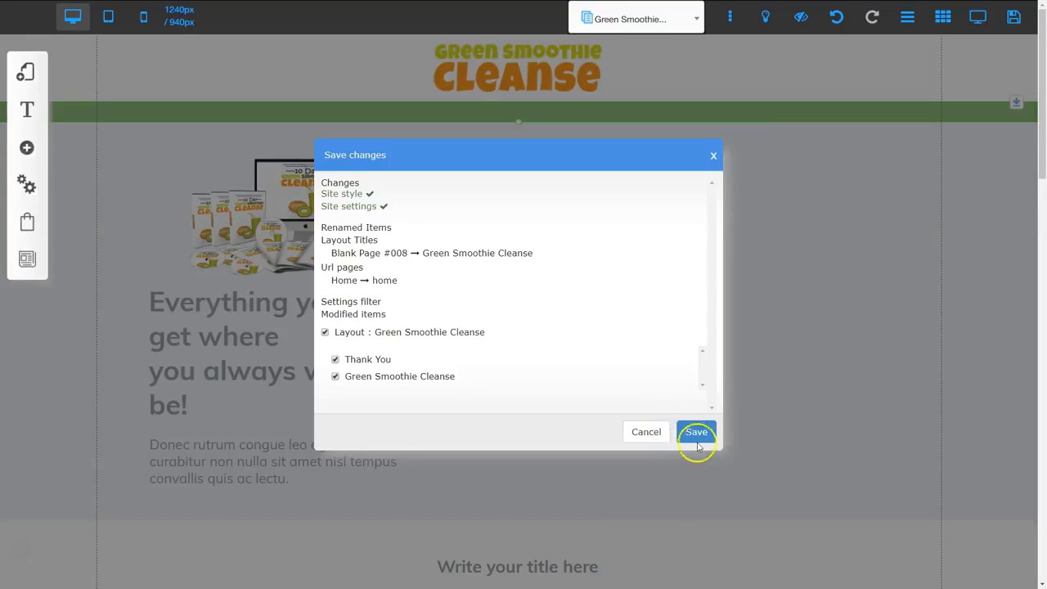
left_click(696, 432)
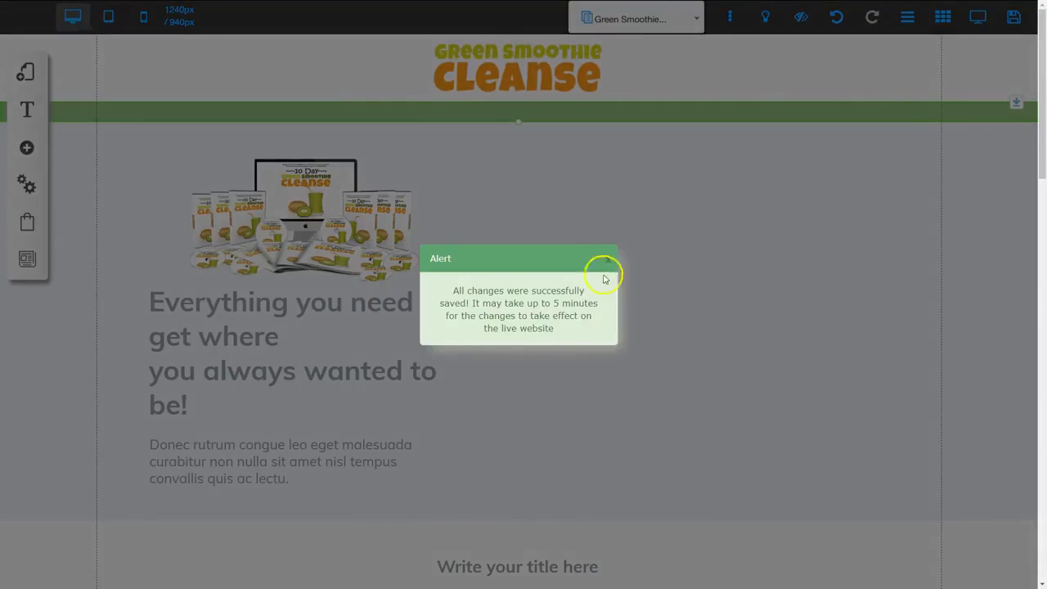
left_click(596, 299)
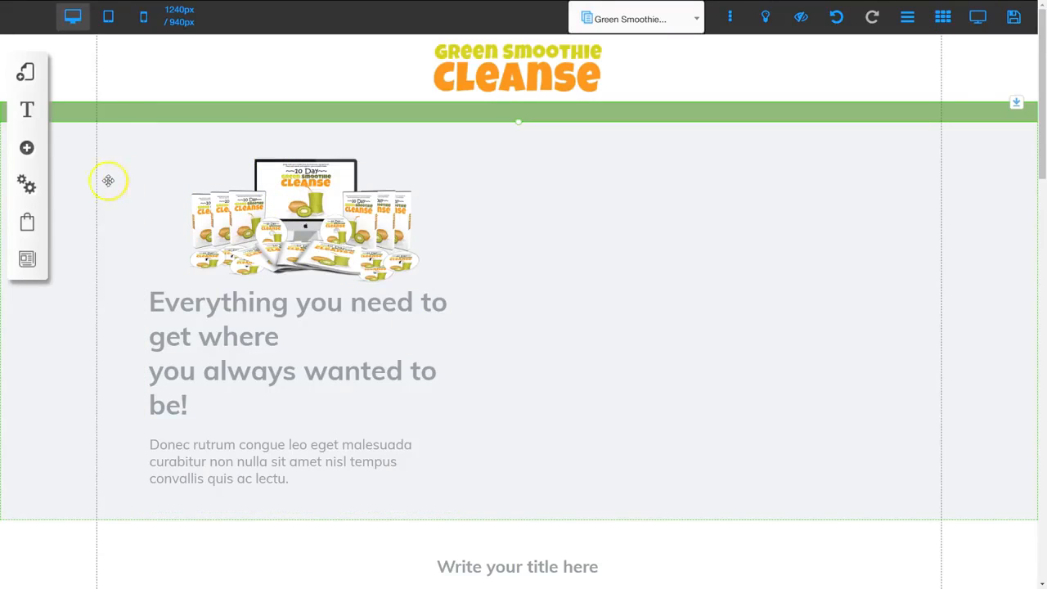
Step: Replace the placeholder email of the Example PayPal payment method with the seller's PayPal email and save it
left_click(28, 222)
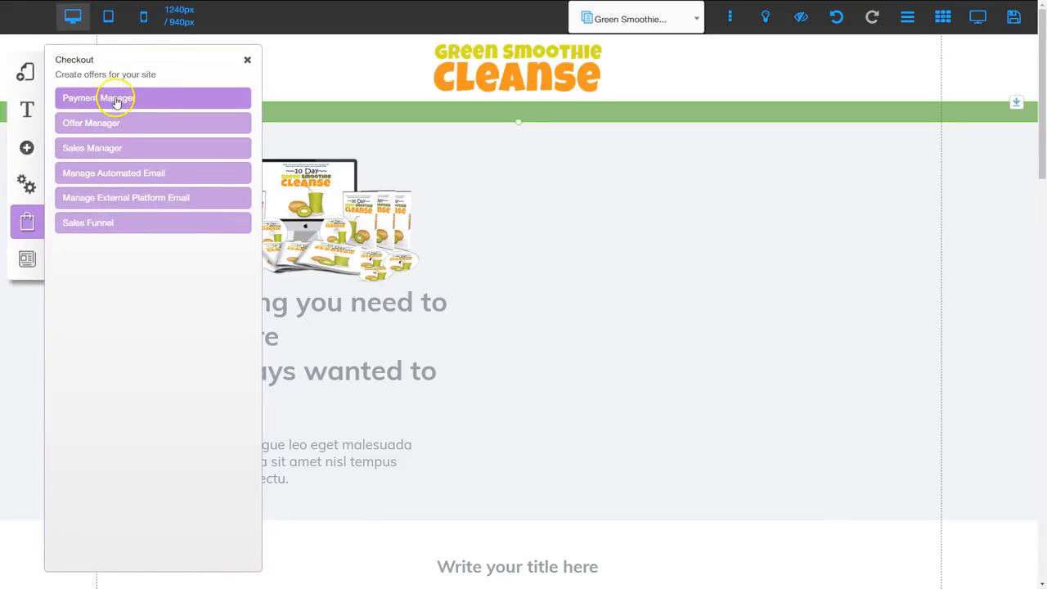
left_click(117, 99)
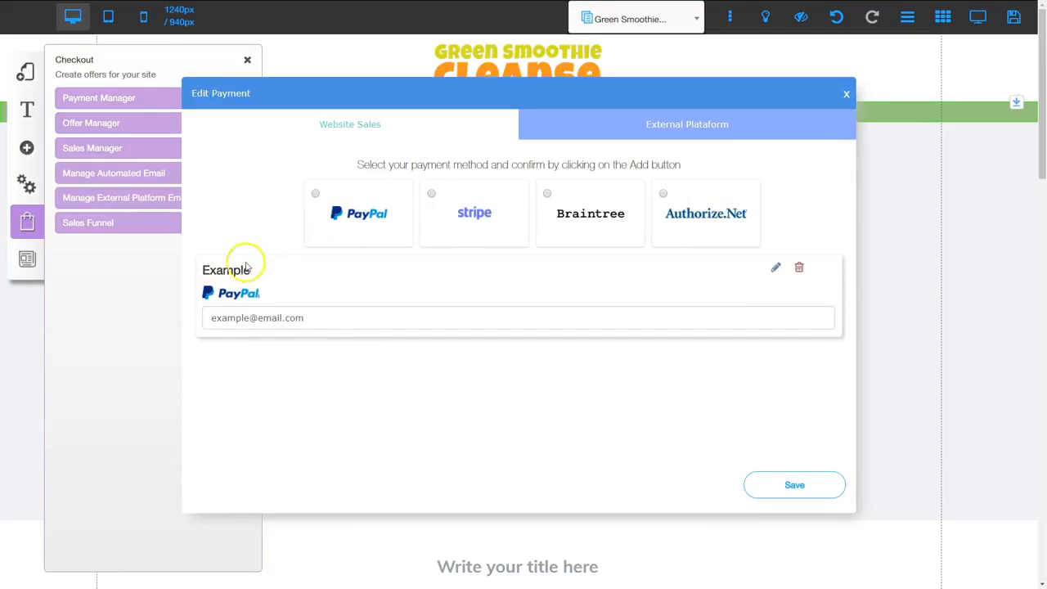
left_click(318, 319)
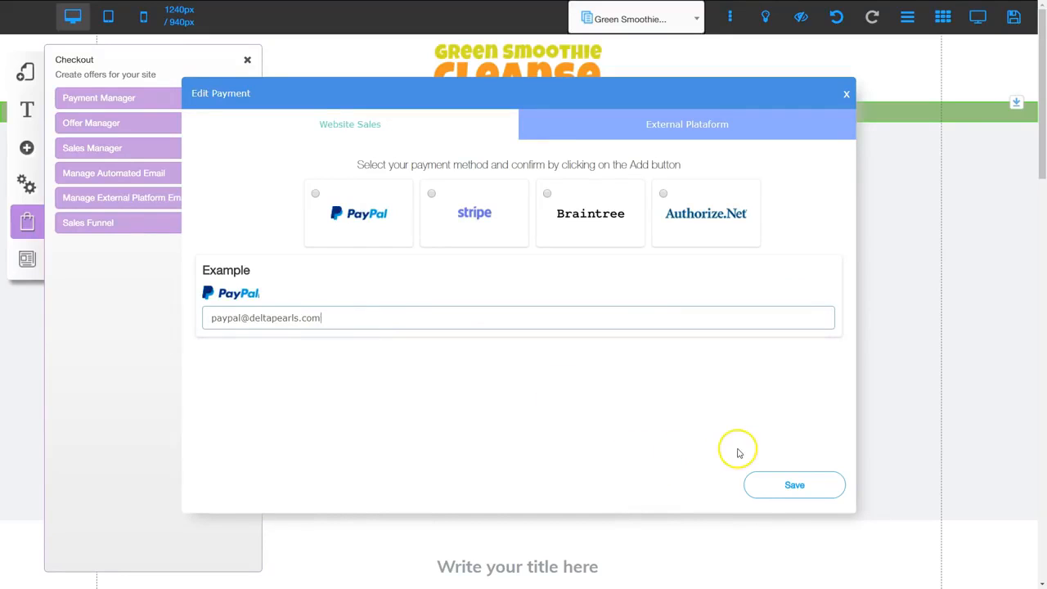
left_click(794, 484)
left_click(584, 337)
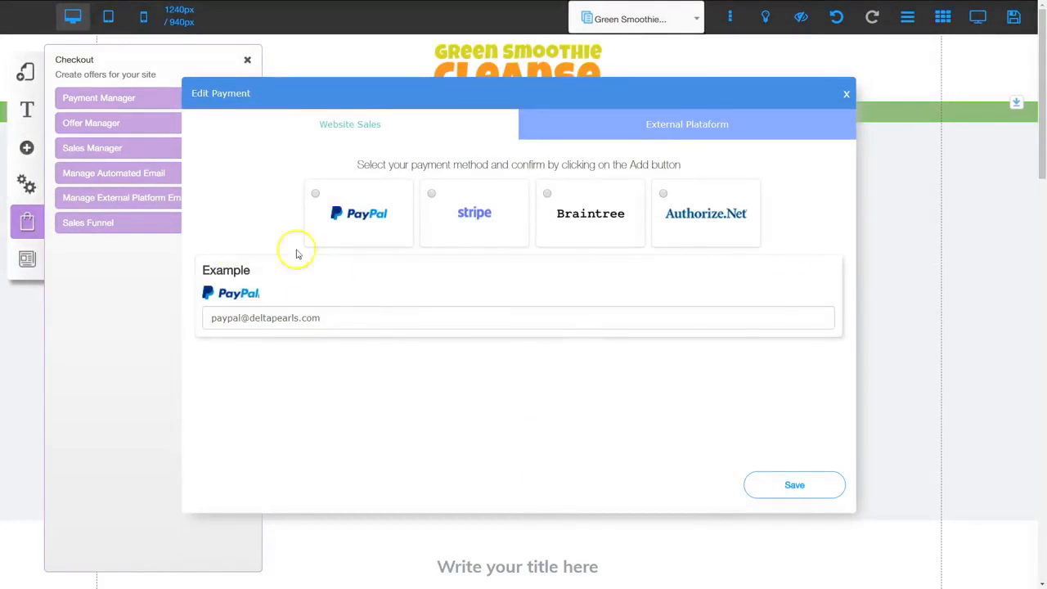
left_click(846, 93)
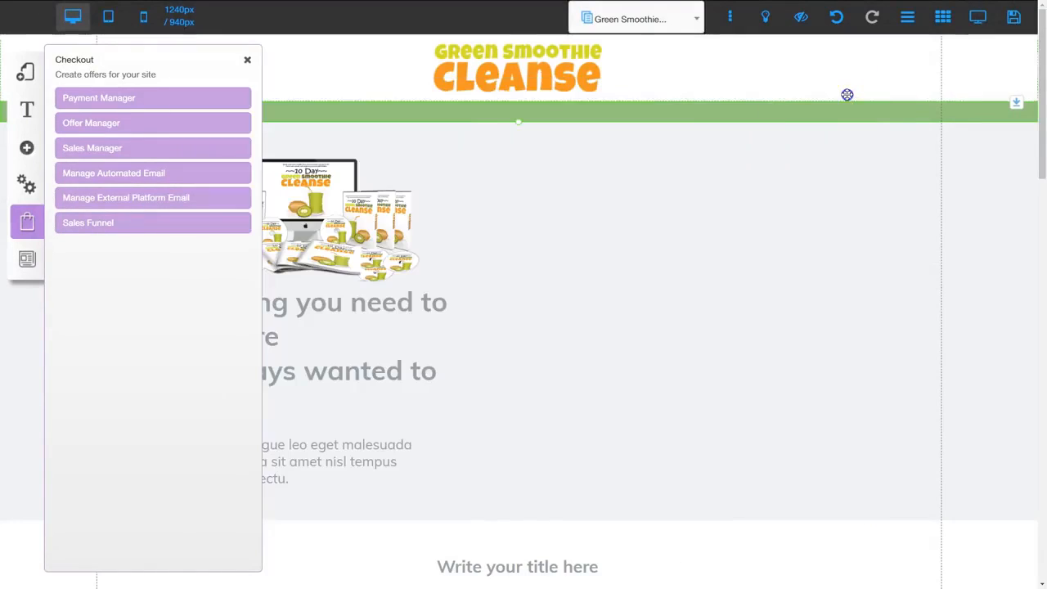
Step: Delete the sample offer "Alimentação correta é capaz de alterar nosso DNA" from the active offers
left_click(115, 122)
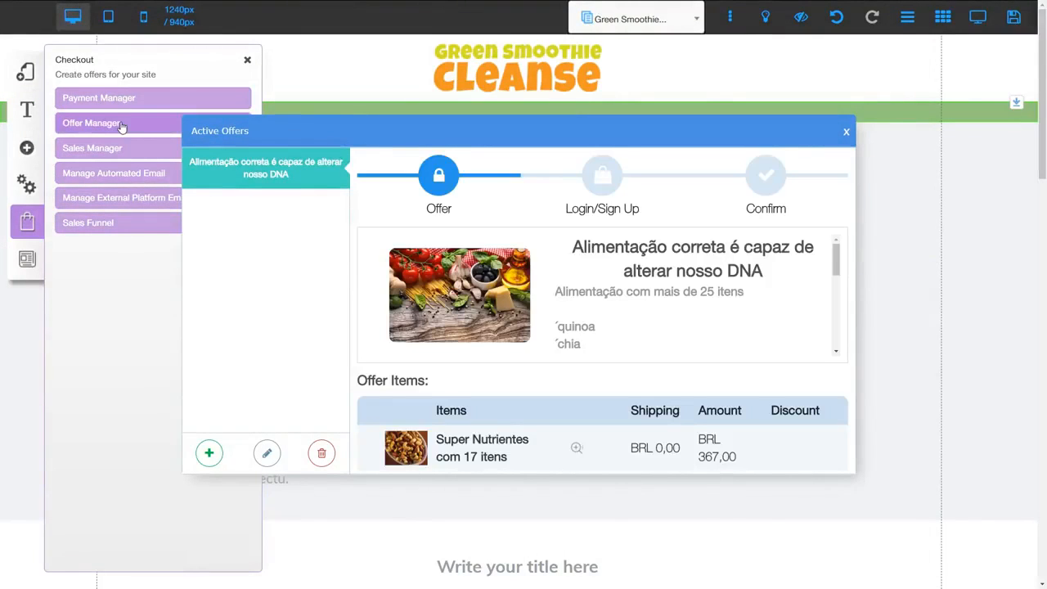
left_click(319, 454)
left_click(572, 338)
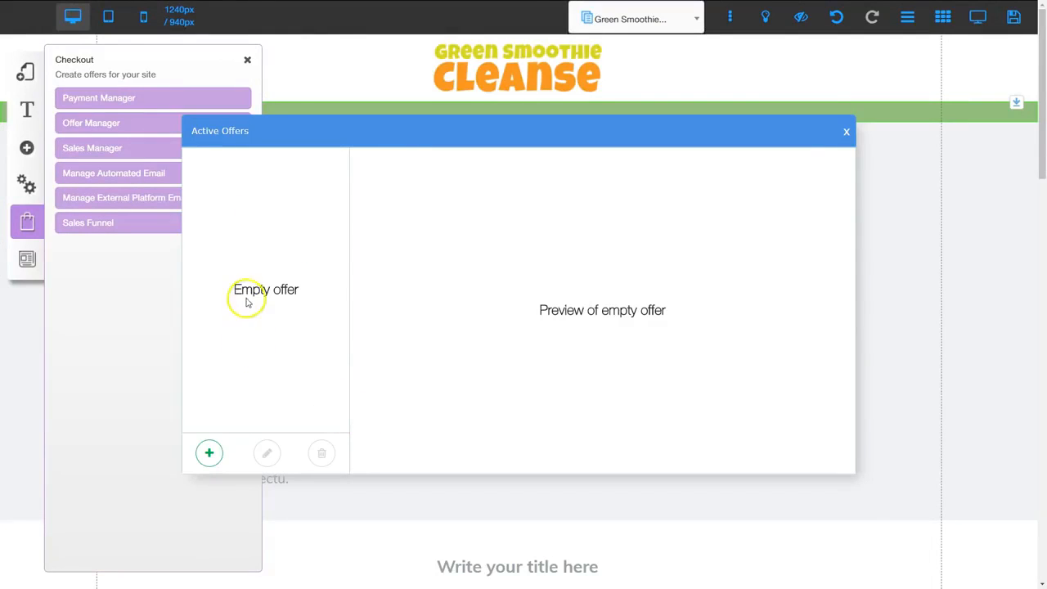
Step: Create an offer titled and described 10 Day Green Smoothie Cleanse with the product image, Example payment method, U.S. Dollar and Thank You page
left_click(208, 452)
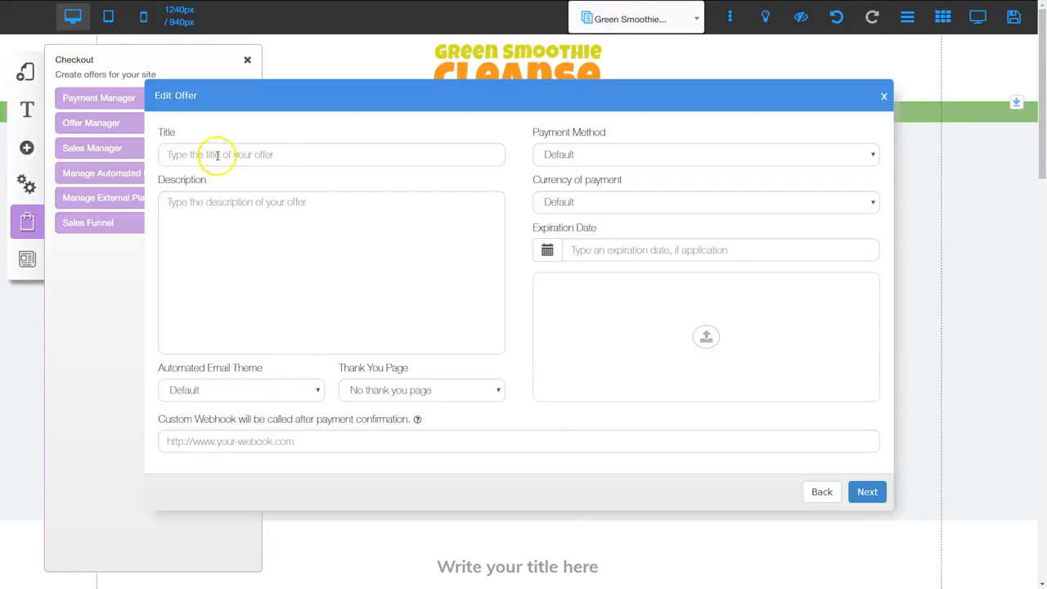
left_click(263, 153)
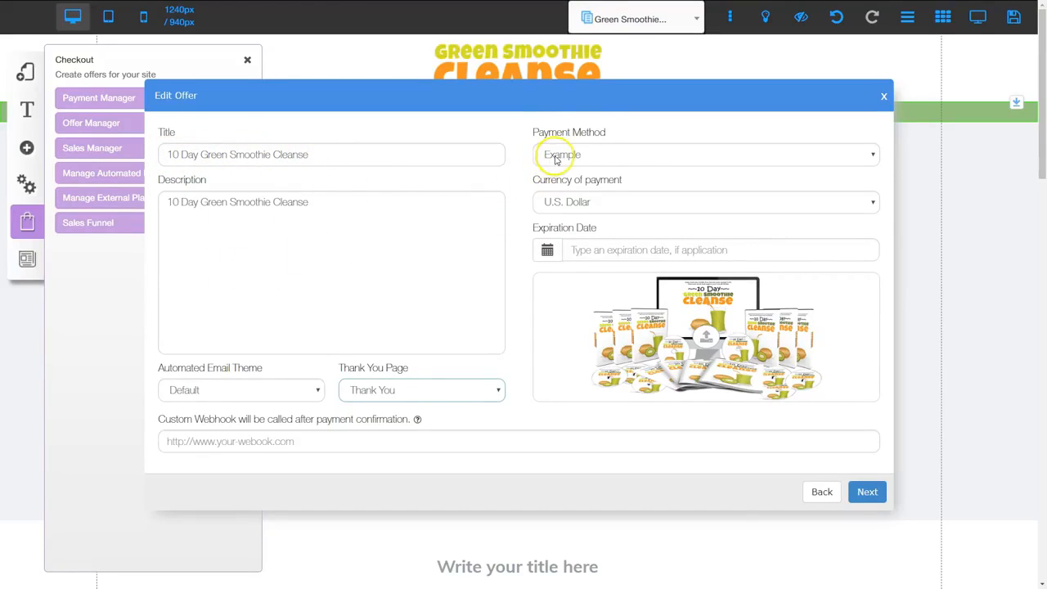
left_click(592, 157)
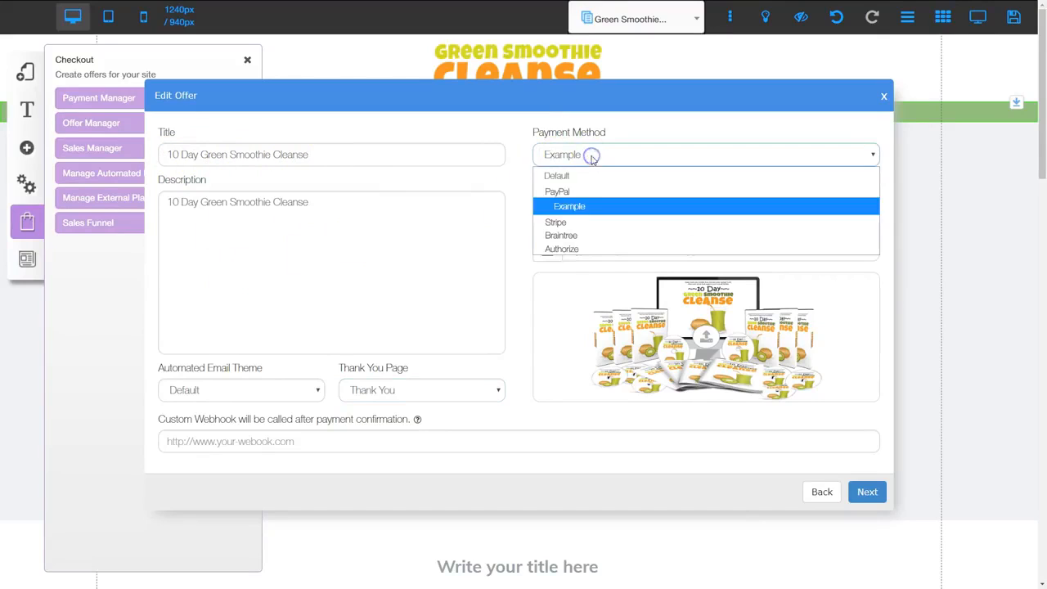
left_click(583, 209)
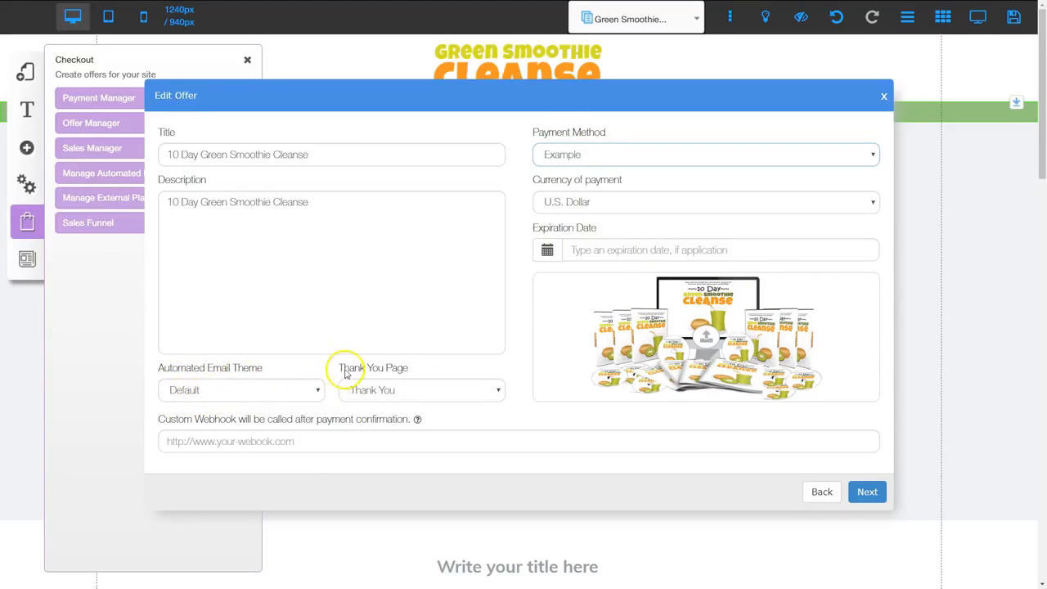
left_click(388, 391)
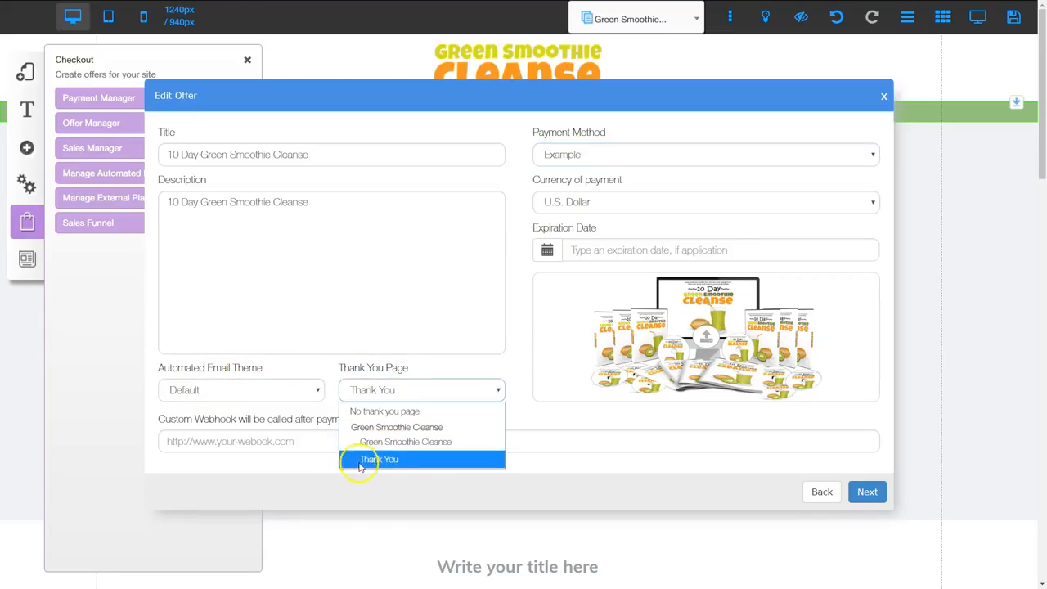
left_click(384, 466)
left_click(390, 461)
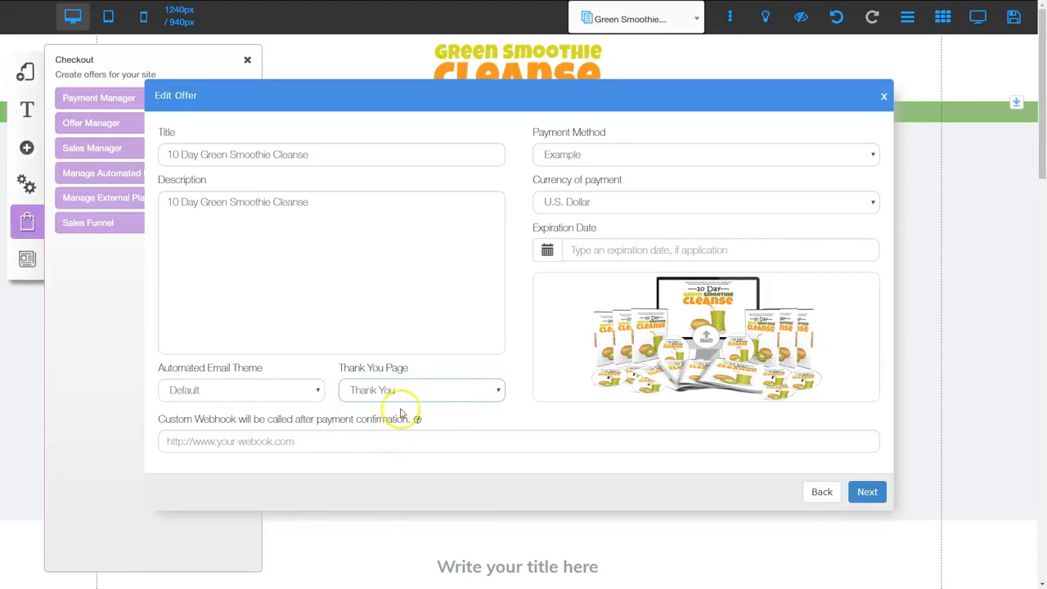
left_click(868, 491)
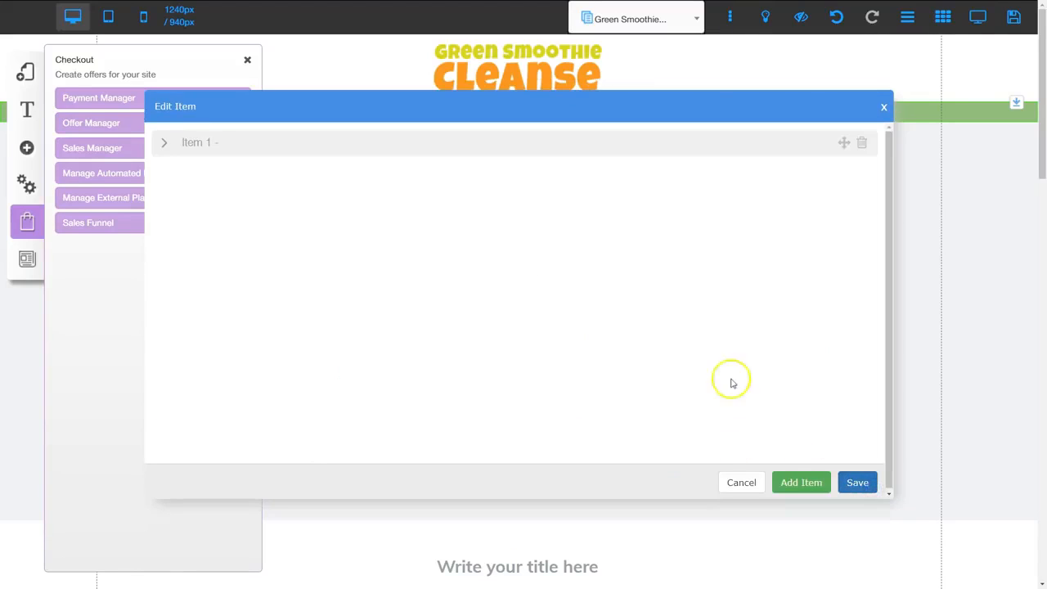
Step: Fill in Item 1 as 10 Day Green Smoothie Cleanse, priced 0.05 with matching description and product image, and save the offer
left_click(226, 144)
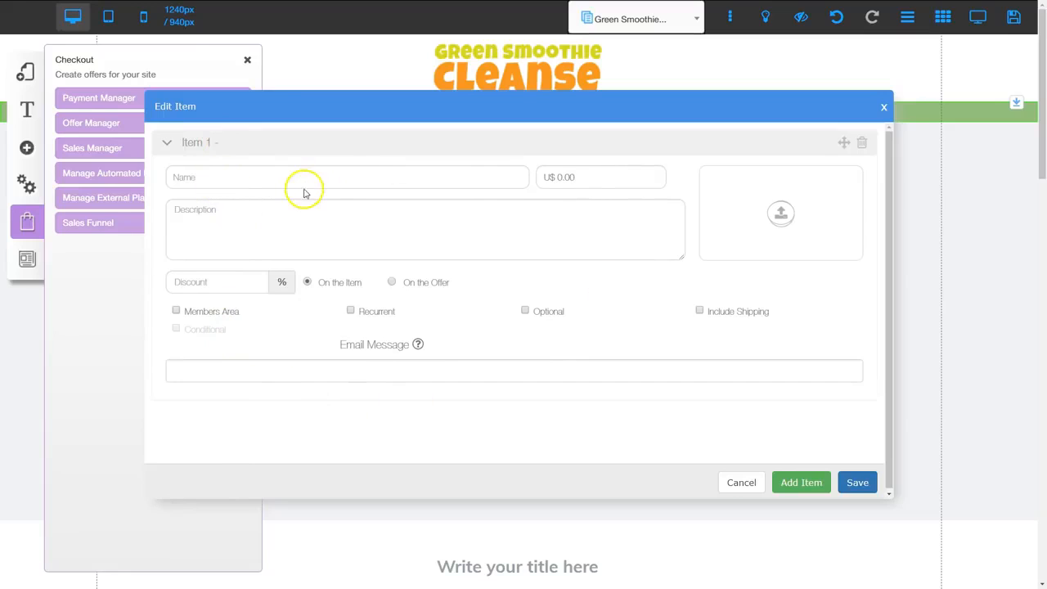
left_click(254, 177)
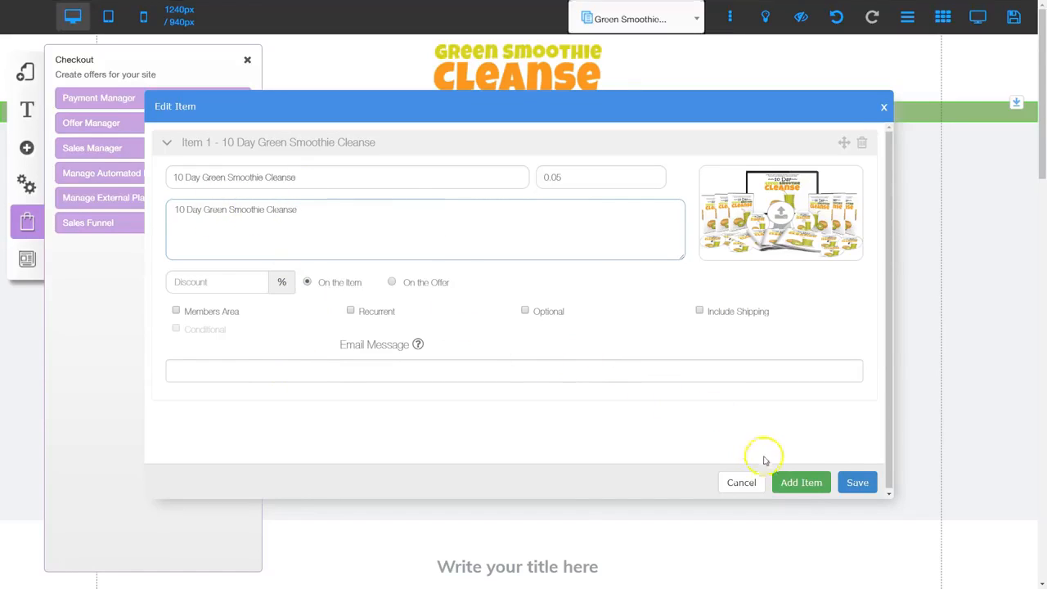
left_click(858, 482)
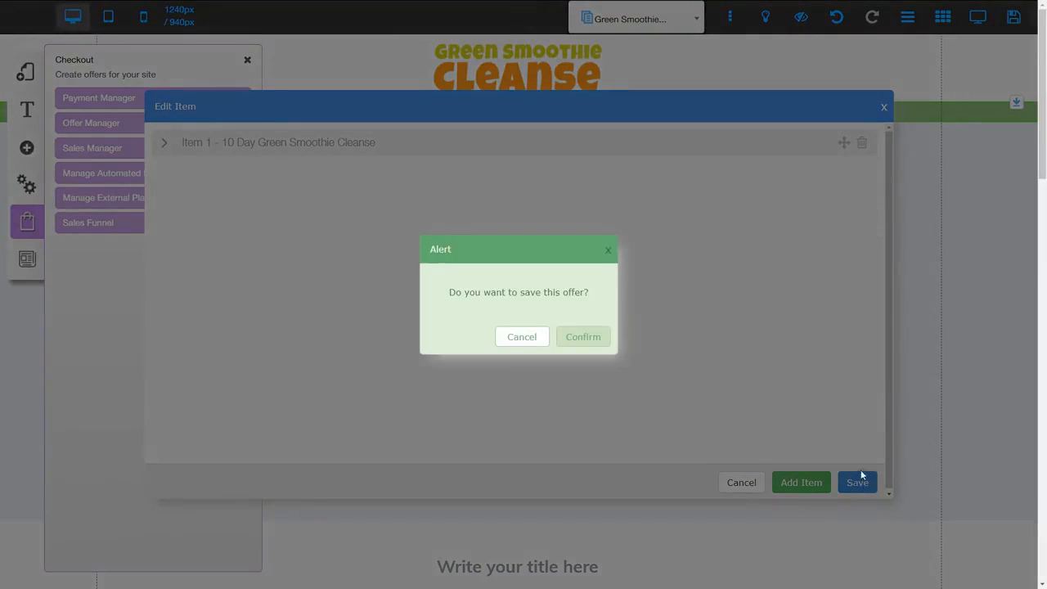
left_click(582, 341)
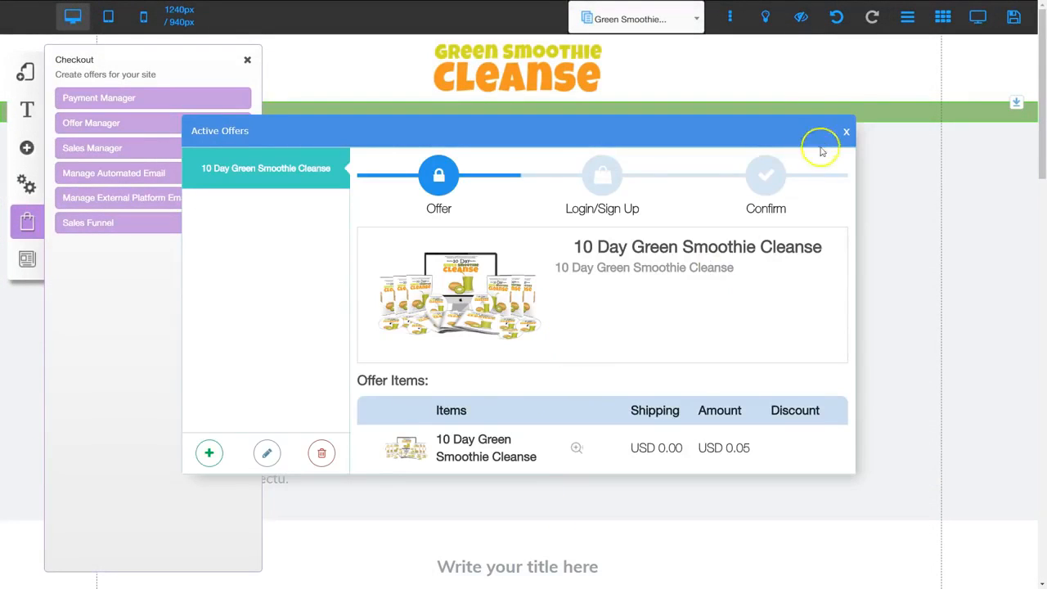
left_click(847, 133)
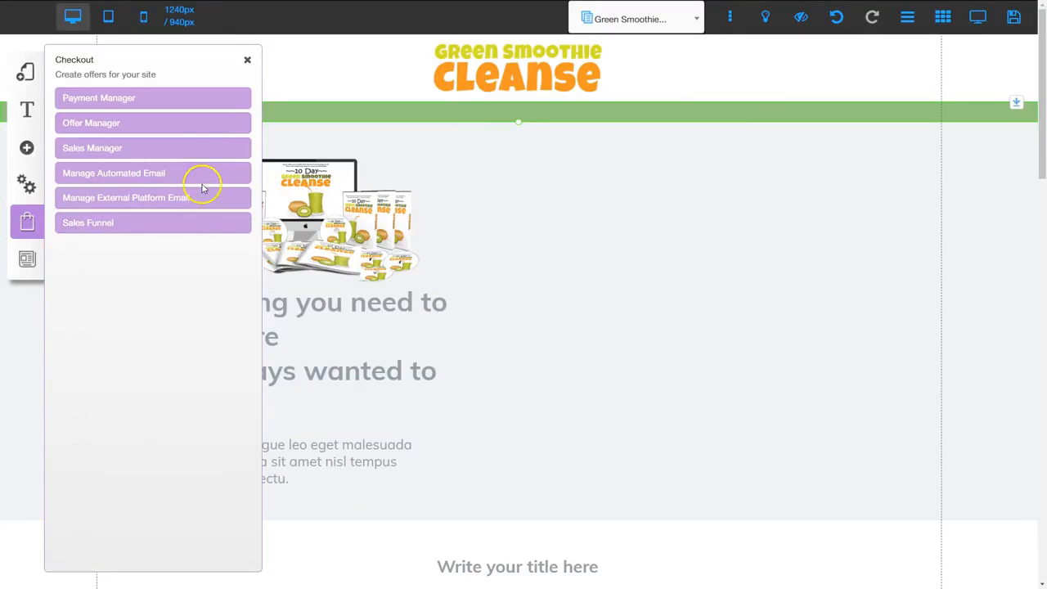
left_click(247, 60)
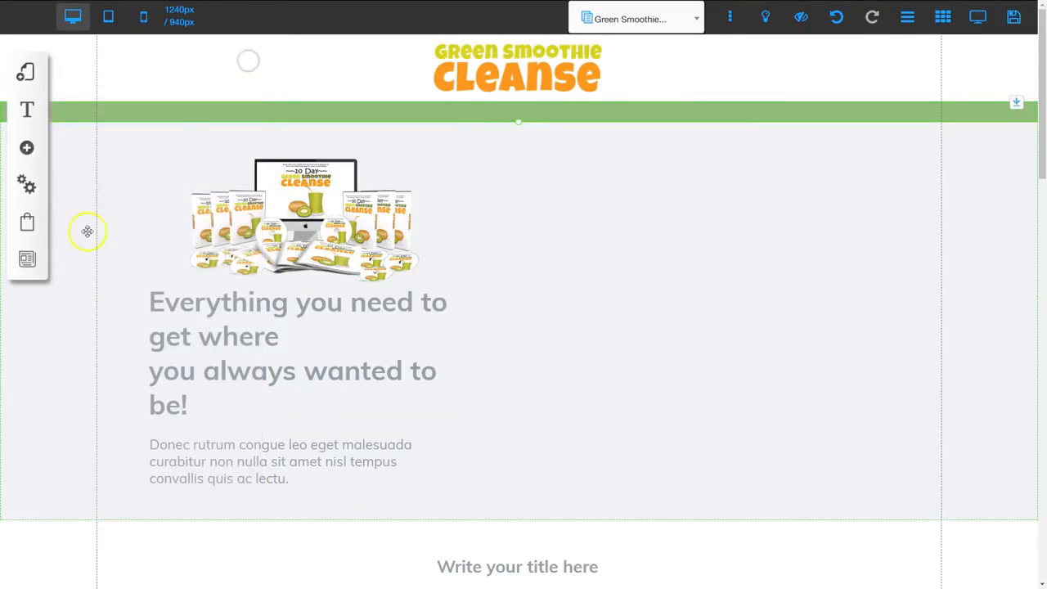
Step: Add a Steps 2-checkout element for the 10 Day Green Smoothie Cleanse offer, position it beside the product image and widen it
left_click(28, 148)
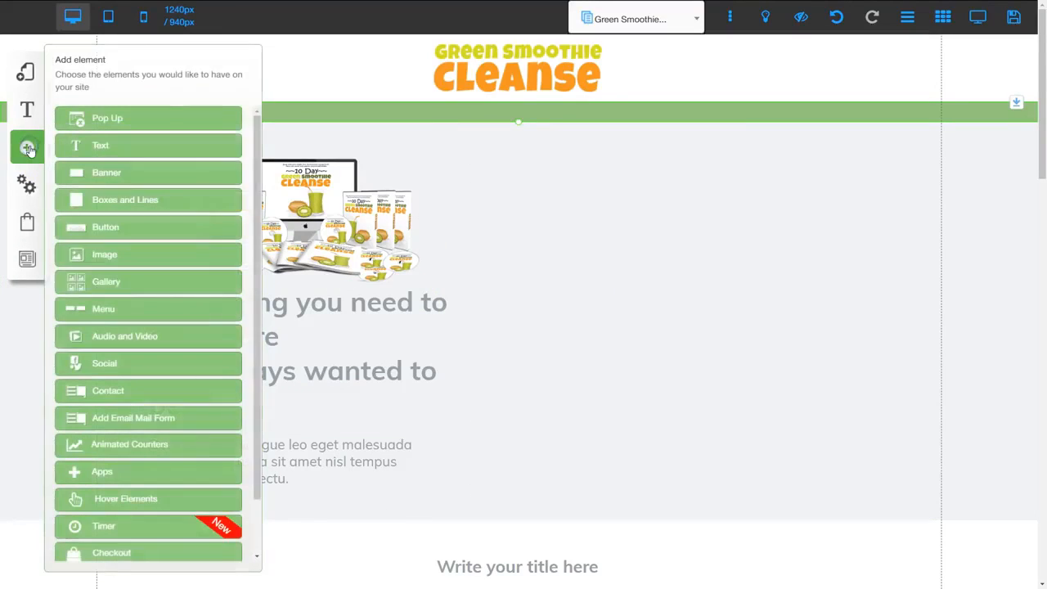
scroll(139, 512, "down", 2)
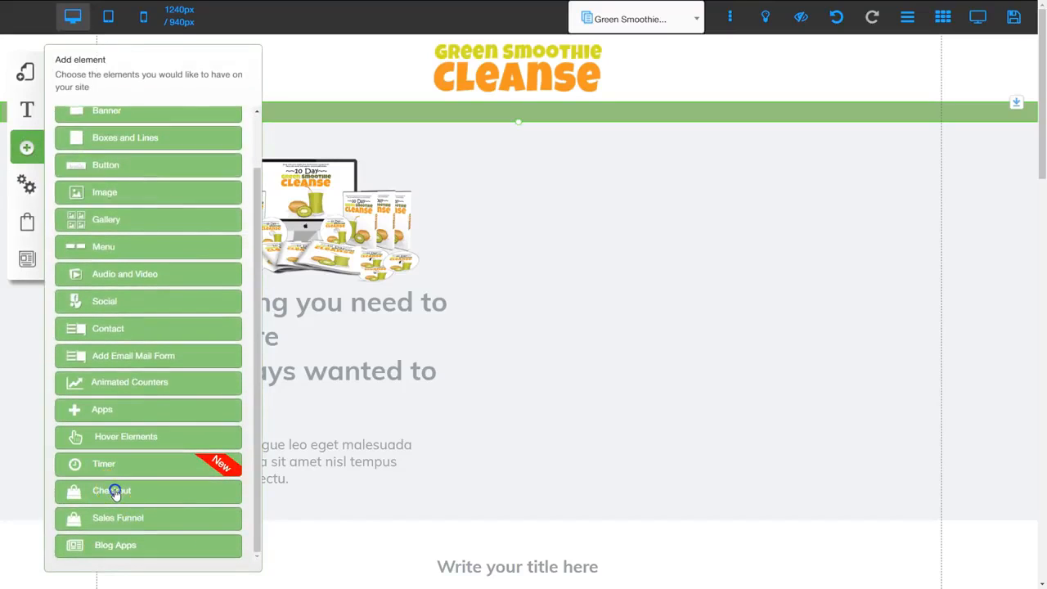
left_click(116, 491)
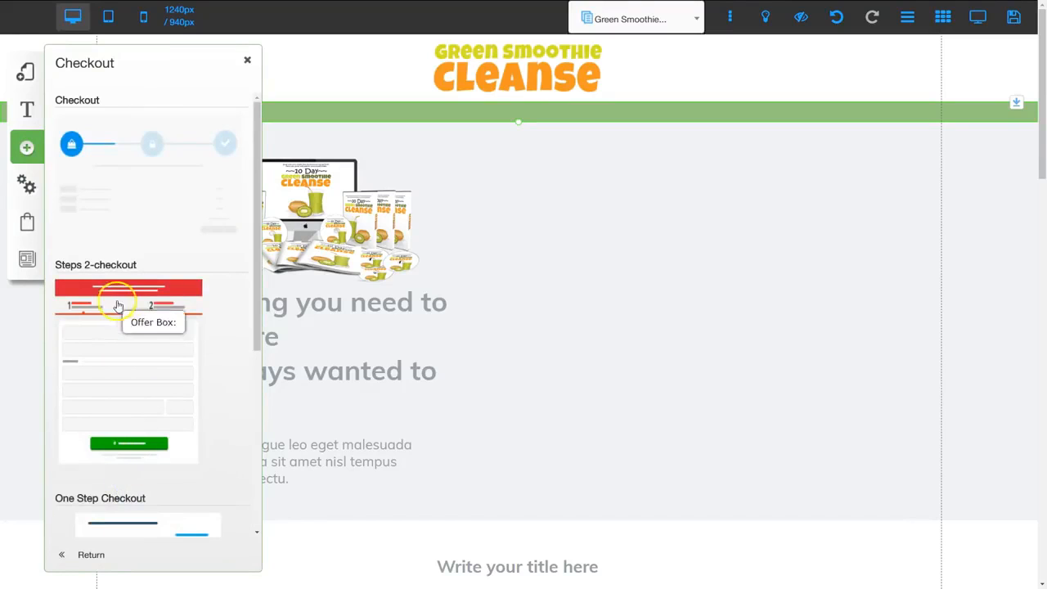
left_click(126, 367)
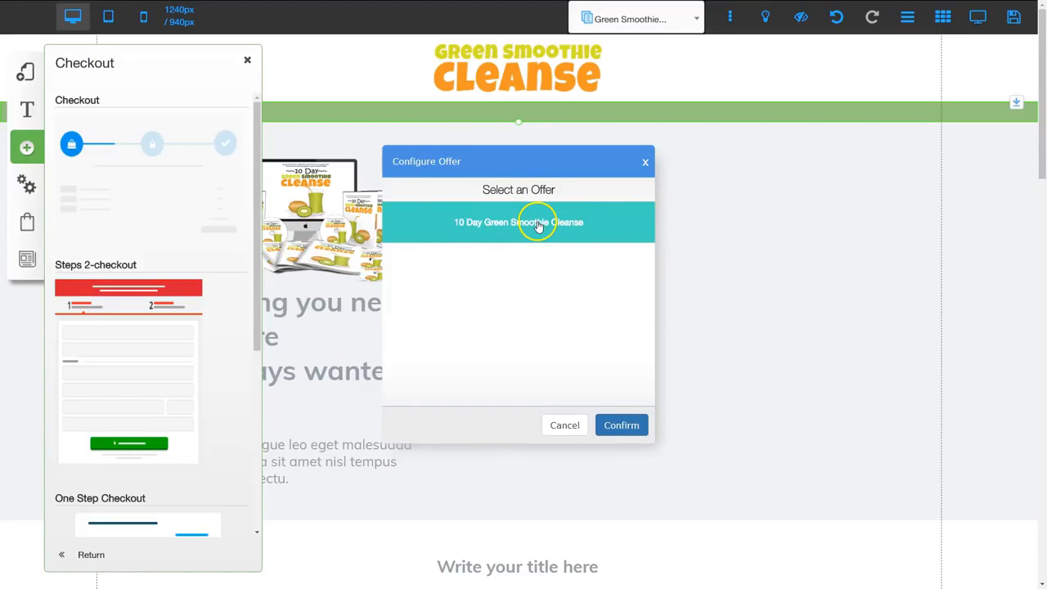
left_click(621, 424)
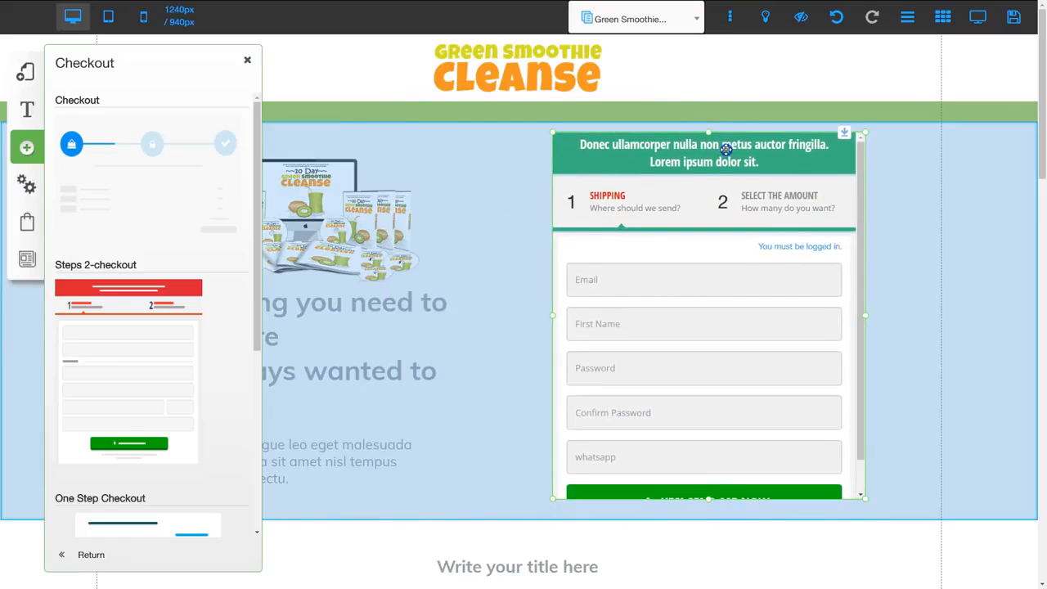
left_click_drag(726, 150, 756, 145)
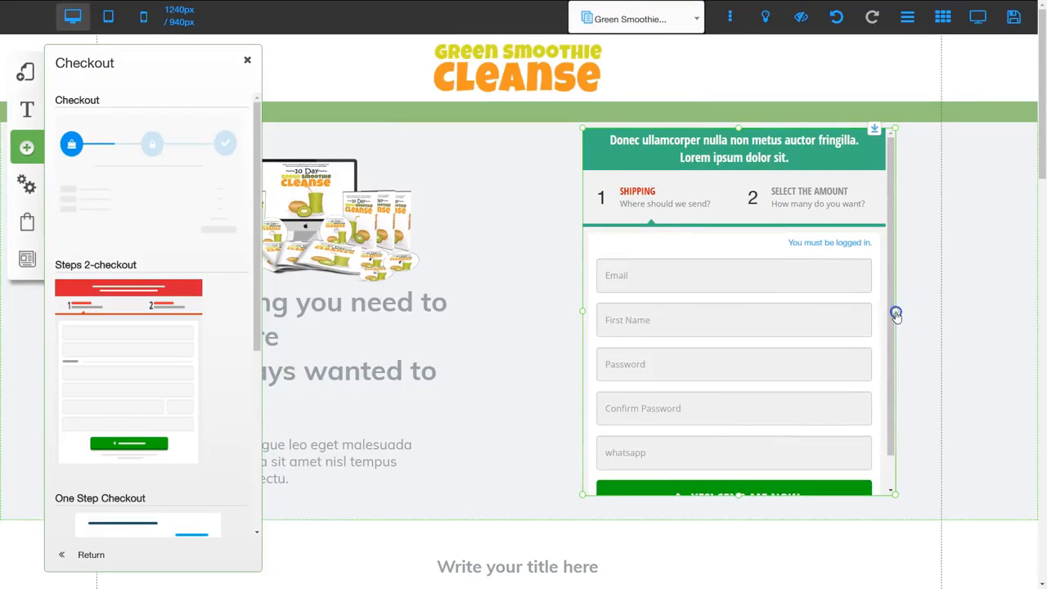
left_click_drag(895, 314, 932, 317)
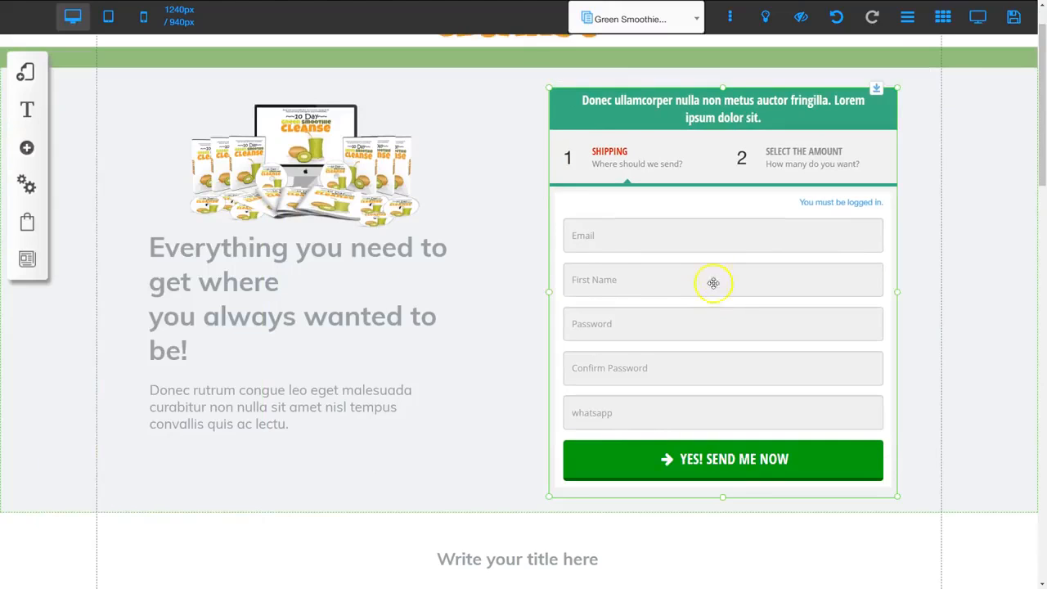
Step: Delete both whatsapp custom fields from the user registration fields in user management and save
right_click(694, 268)
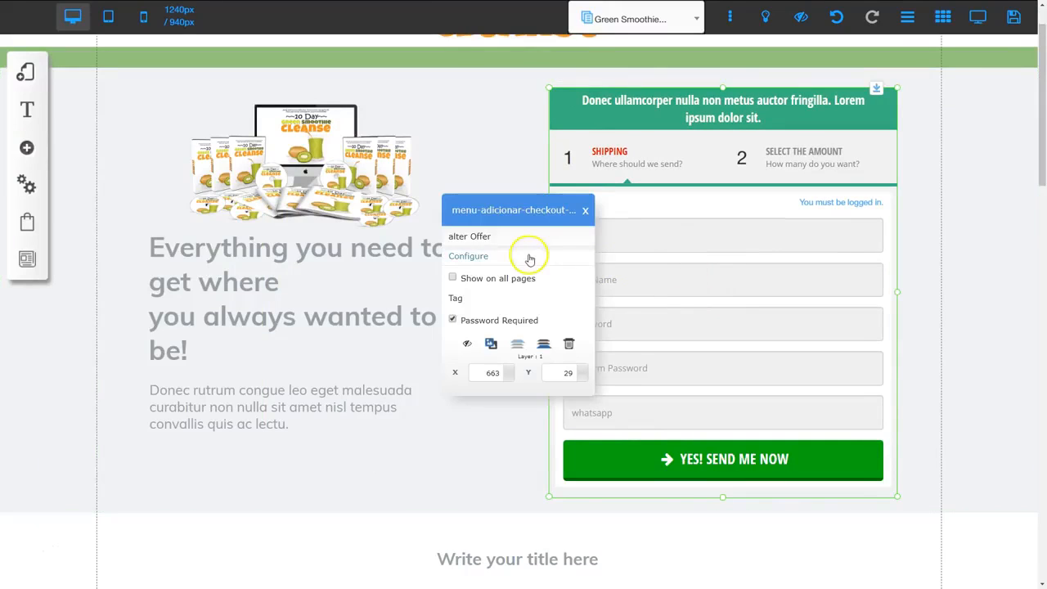
left_click(473, 258)
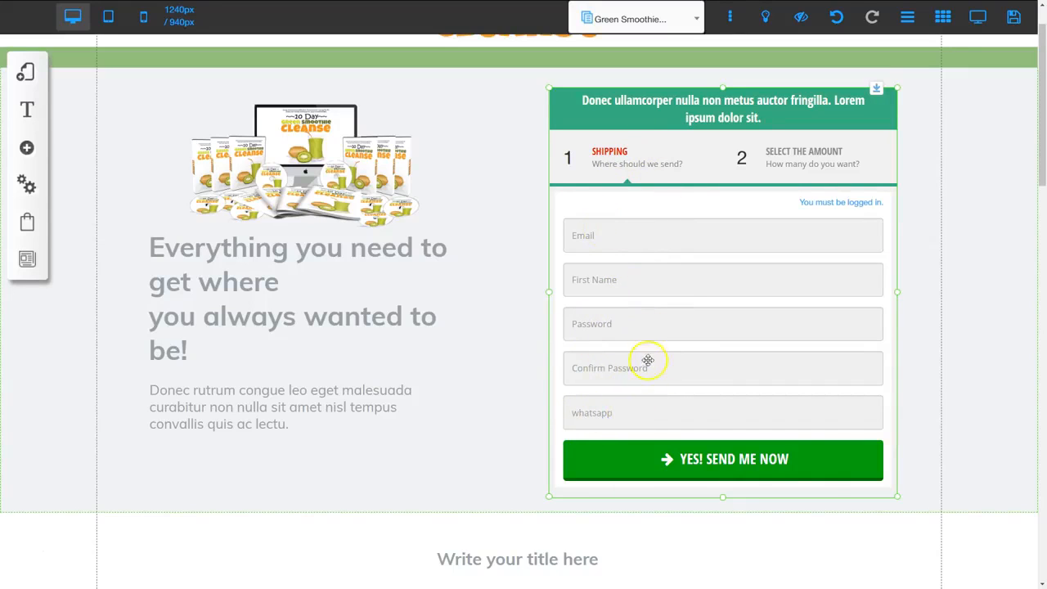
left_click(27, 184)
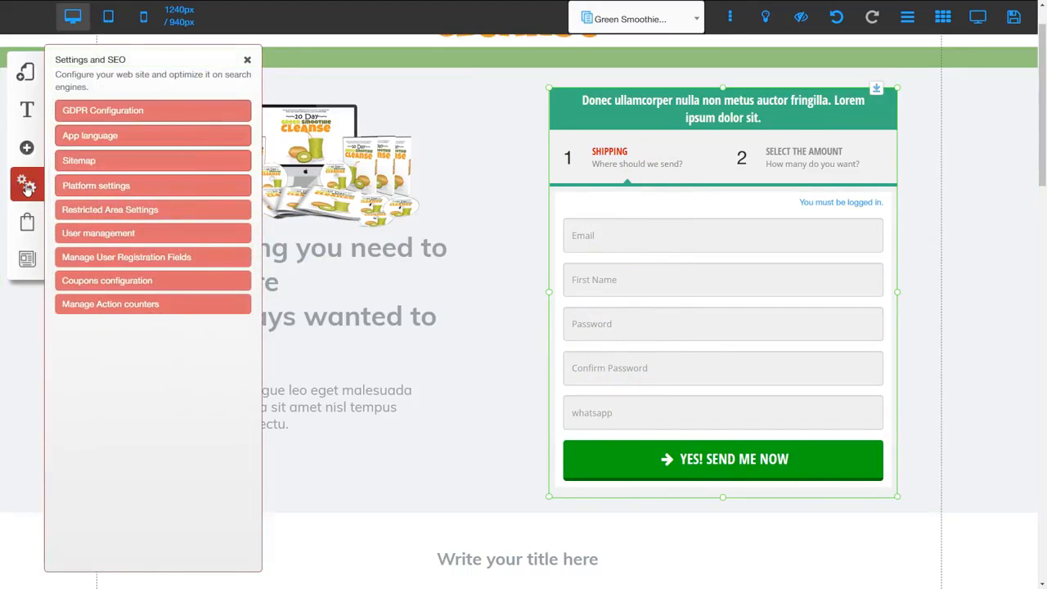
left_click(91, 234)
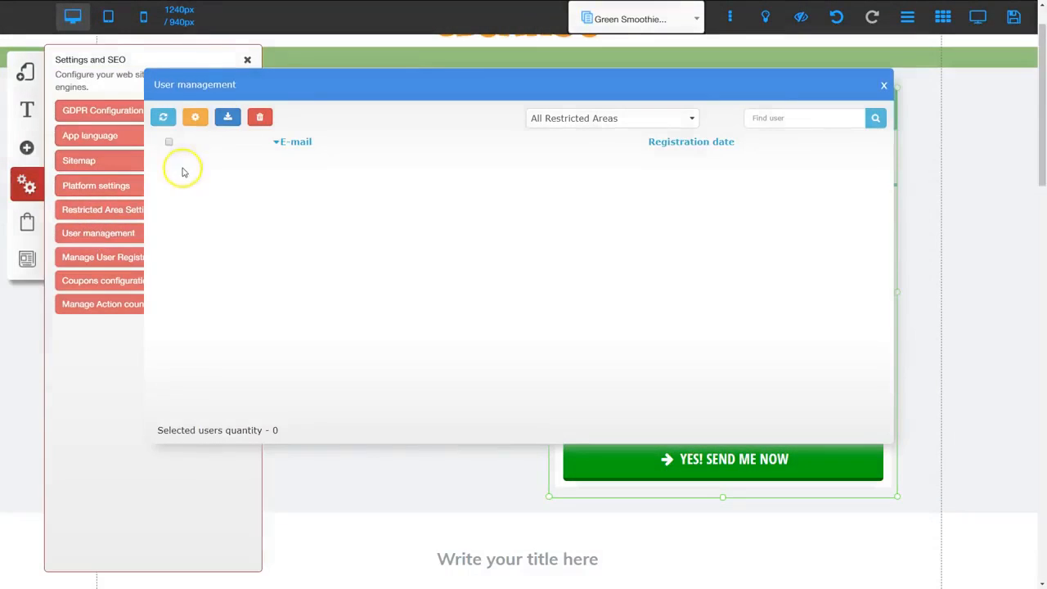
left_click(195, 119)
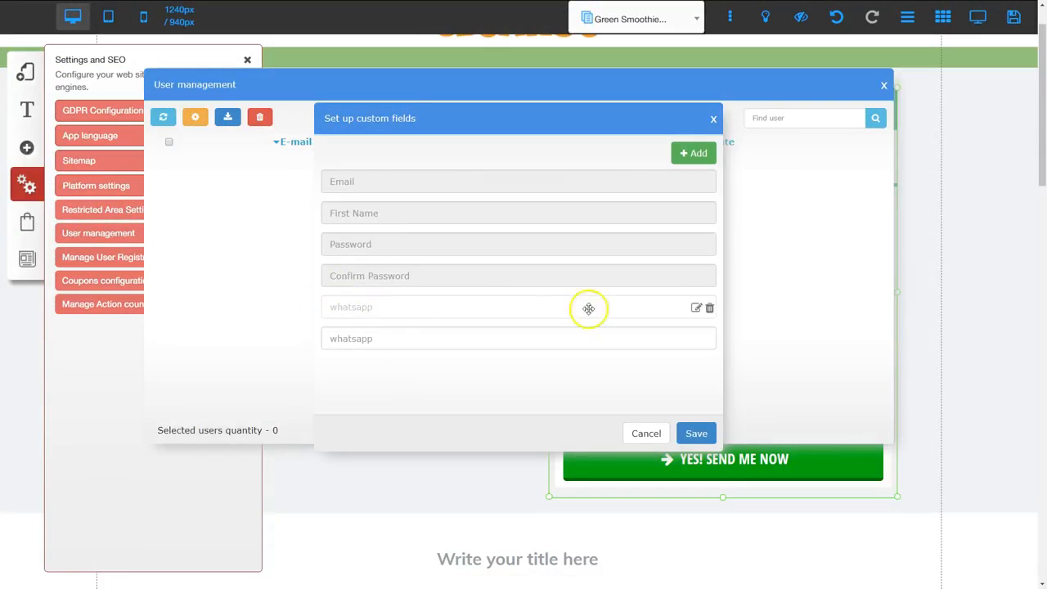
left_click(709, 307)
left_click(595, 339)
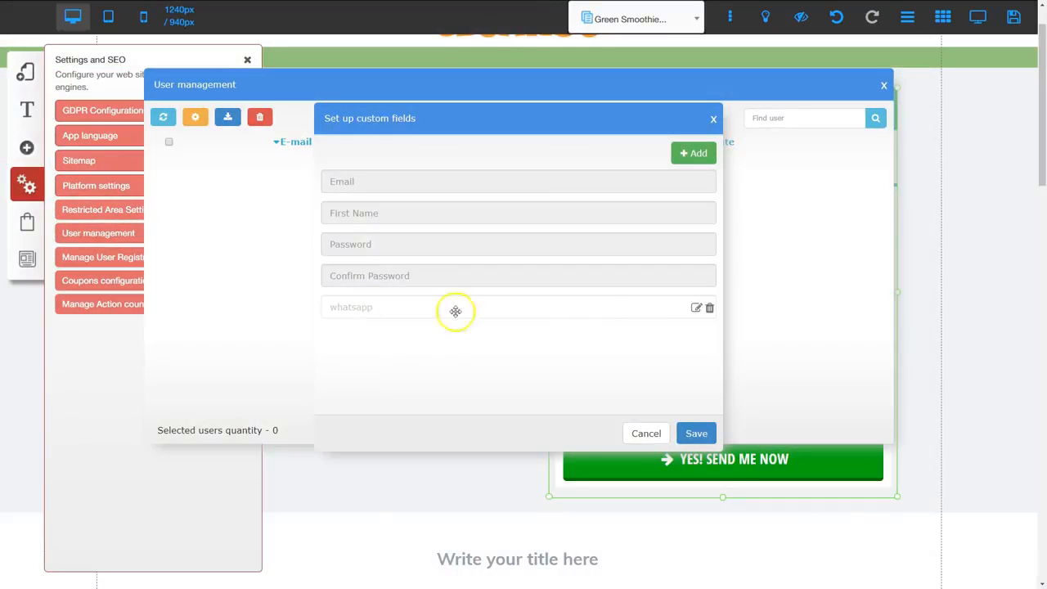
left_click(706, 307)
left_click(585, 346)
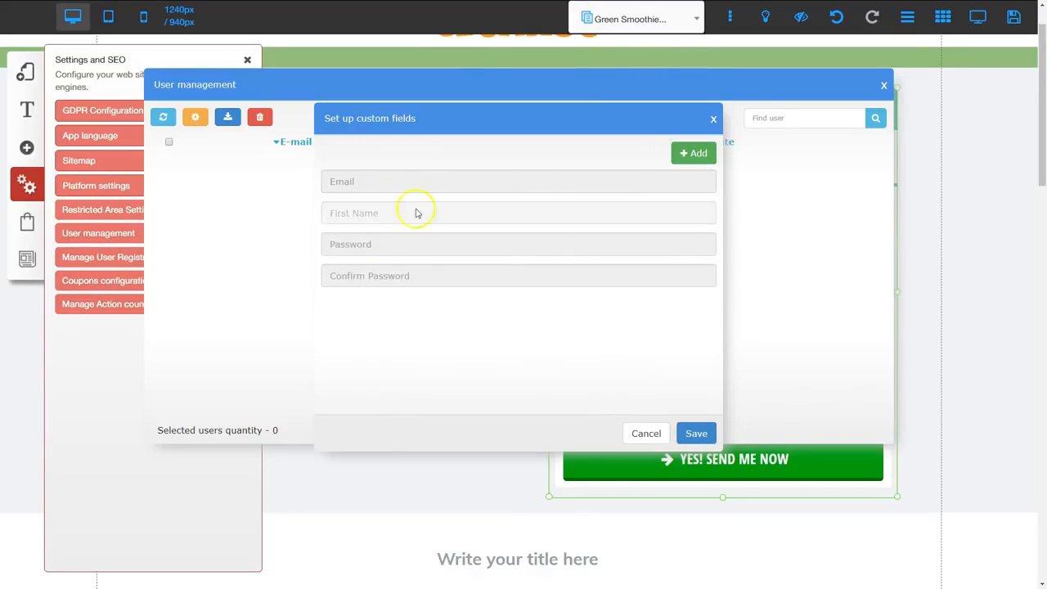
left_click(699, 434)
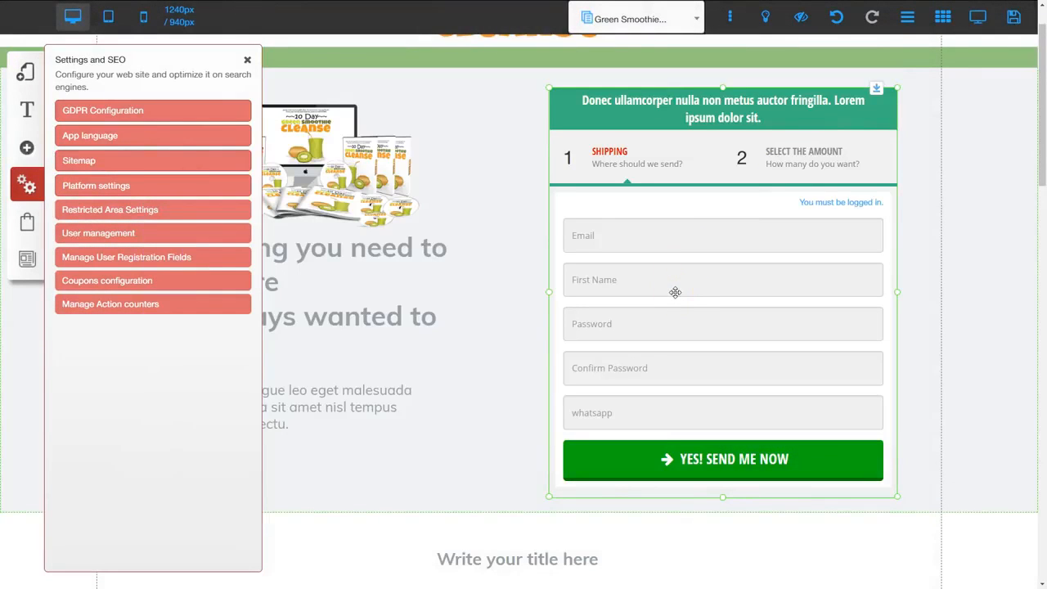
Step: Reassign the 10 Day Green Smoothie Cleanse offer to the checkout element to refresh its form fields
left_click(682, 237)
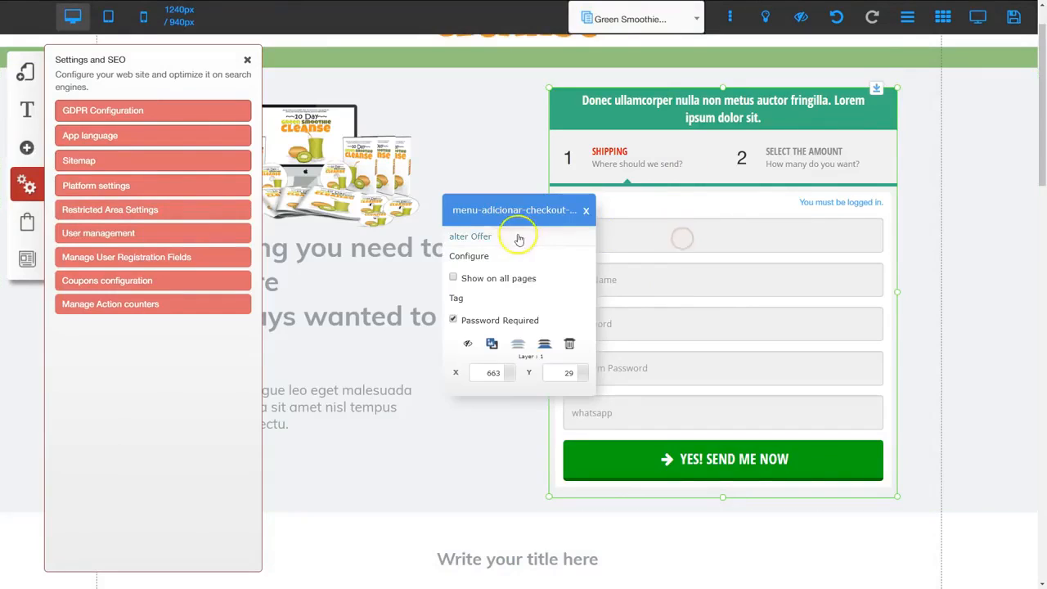
left_click(481, 237)
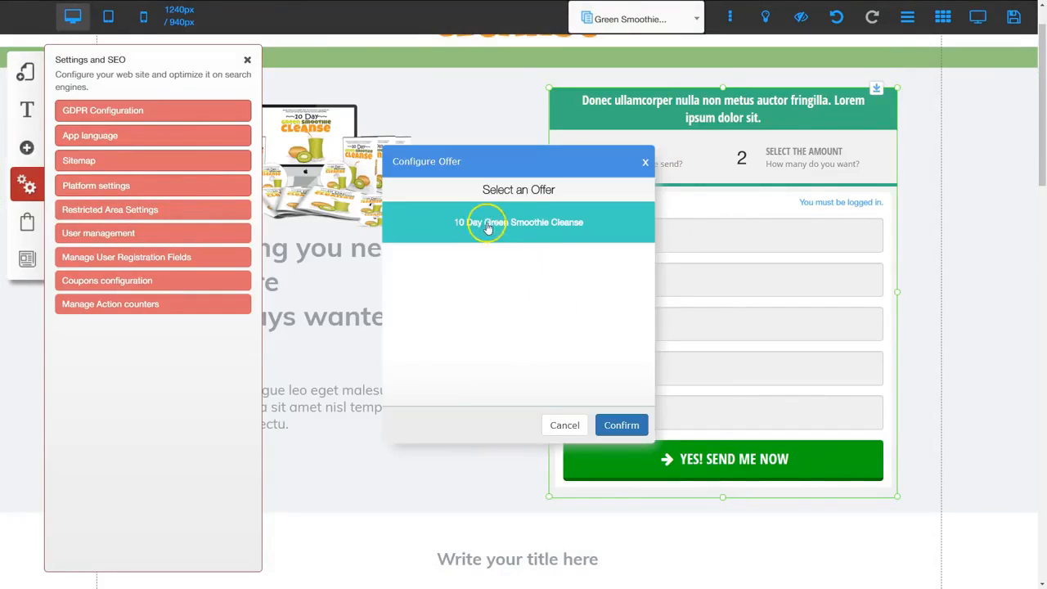
left_click(619, 427)
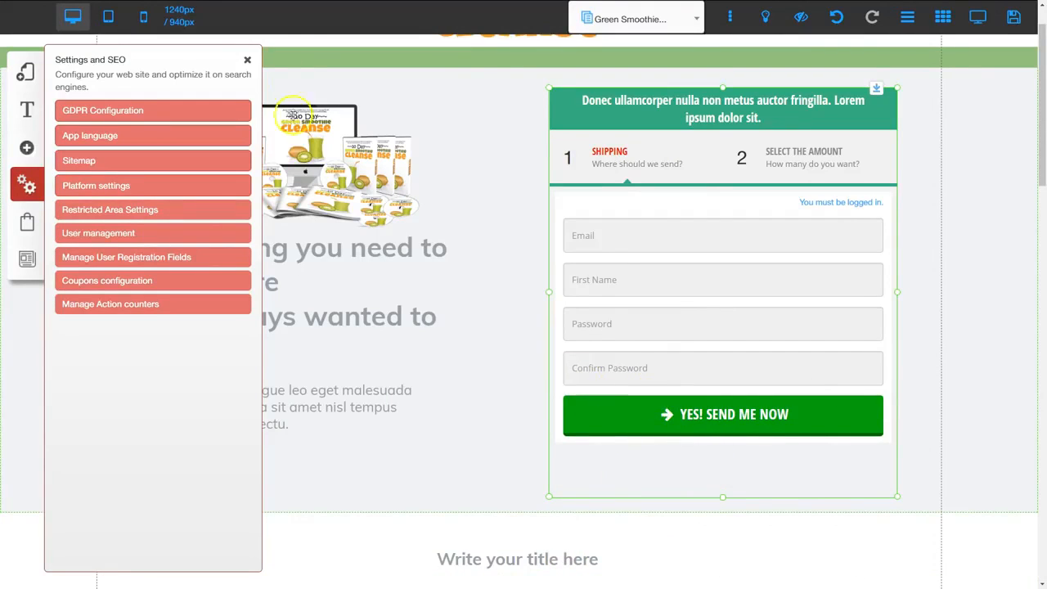
left_click(246, 58)
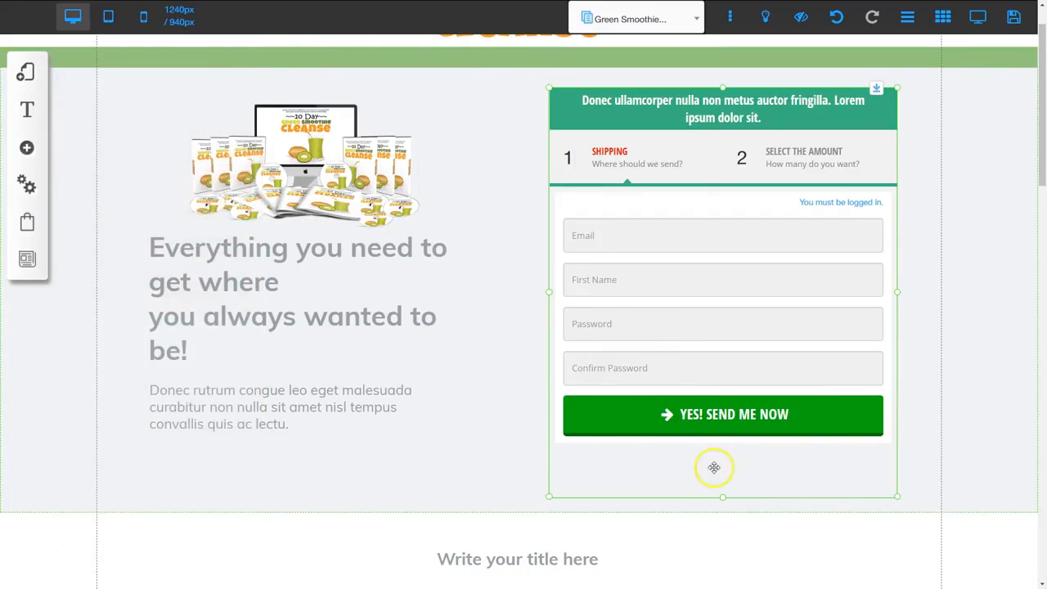
Step: Shorten the checkout element and its grey section to fit the form, and move the title section below up against it
left_click_drag(722, 500, 722, 465)
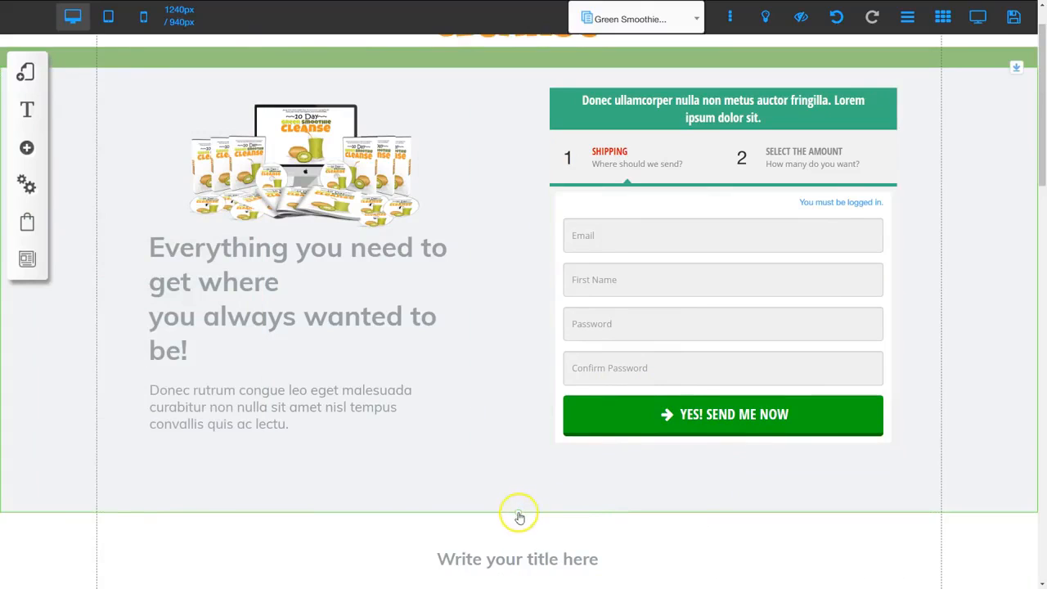
left_click_drag(518, 515, 518, 463)
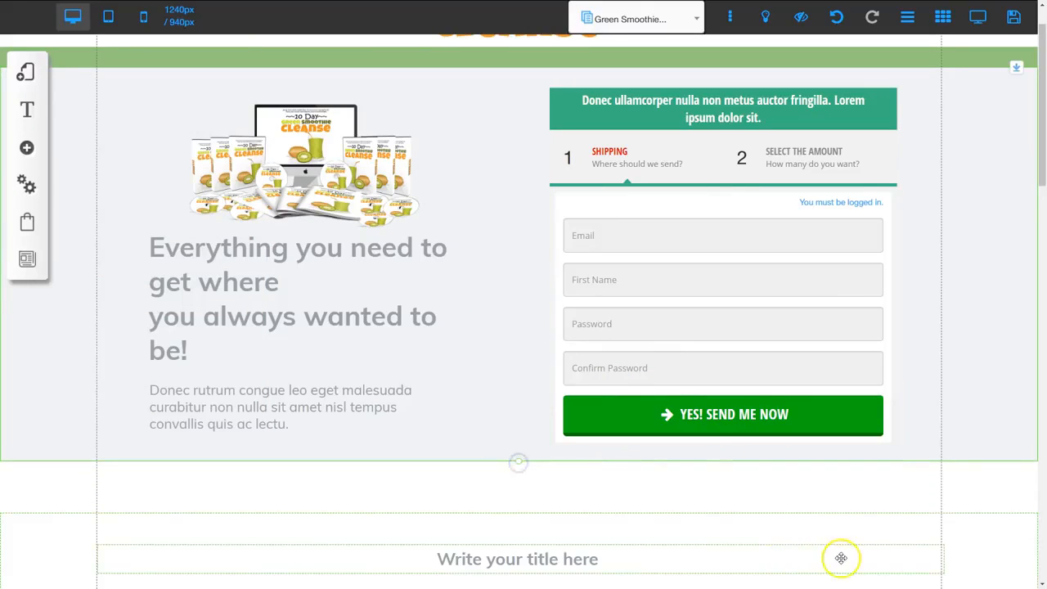
left_click(840, 558)
left_click(1006, 538)
left_click_drag(1017, 513, 1011, 463)
left_click(869, 546)
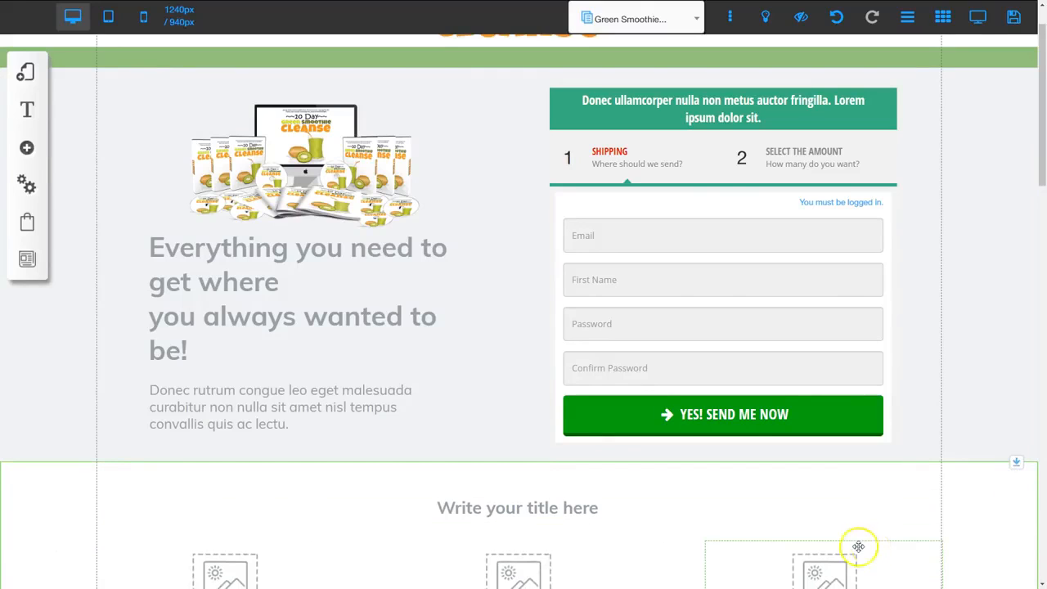
Step: Set the checkout's title header to 10 Day Green Smoothie Cleanse and apply it
left_click(640, 168)
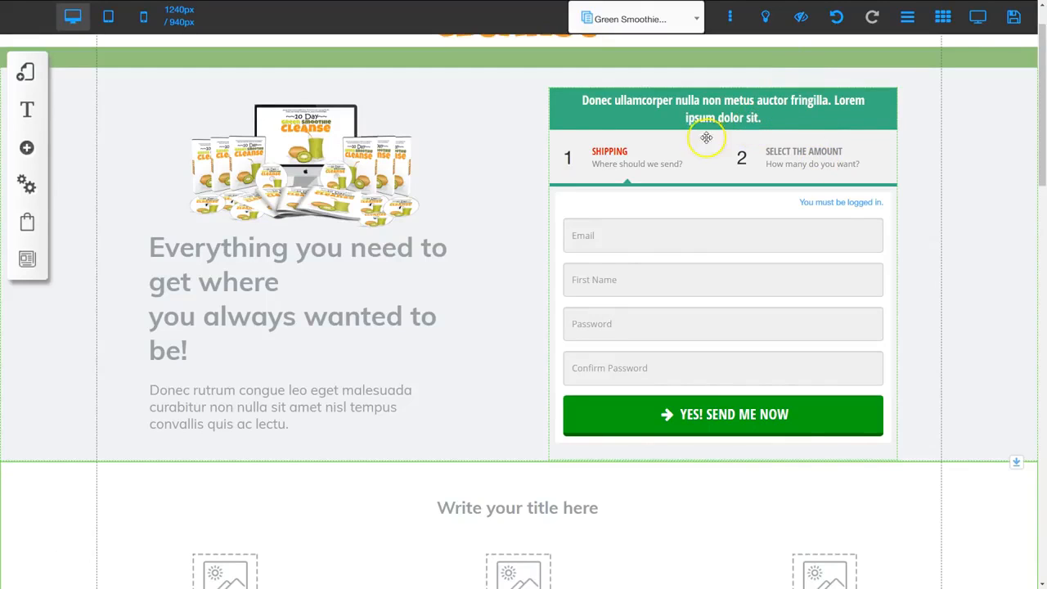
left_click(730, 230)
left_click(481, 250)
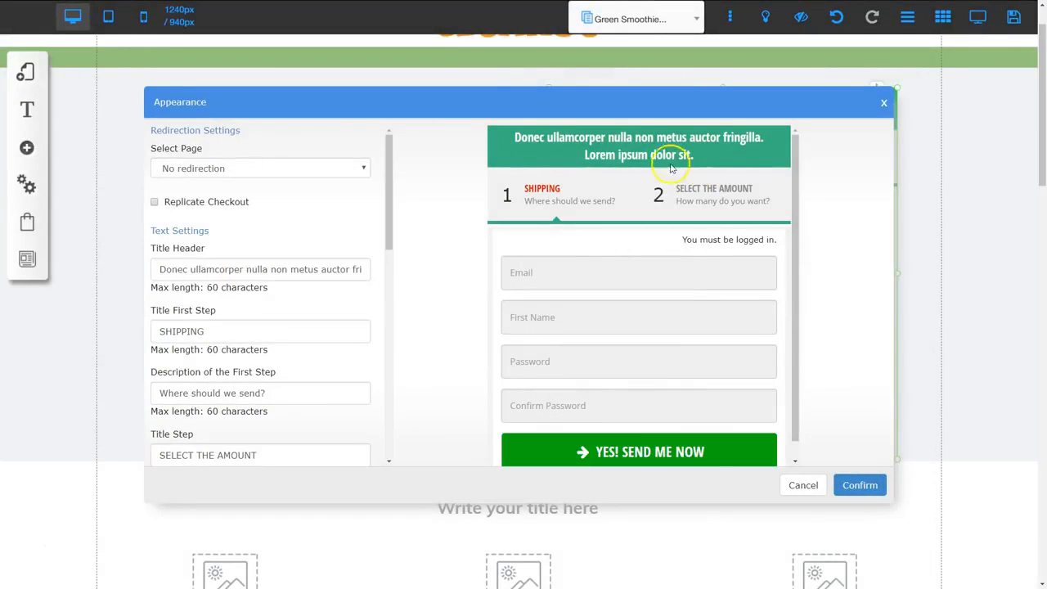
left_click_drag(159, 269, 412, 276)
type("10 Day Green Smoothie Cleanse")
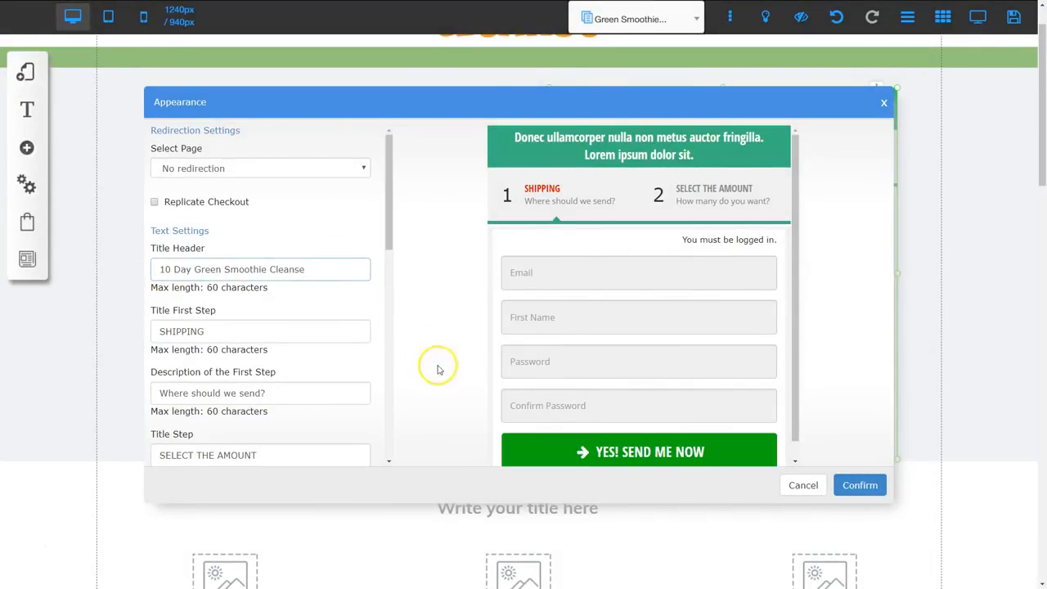
left_click(859, 486)
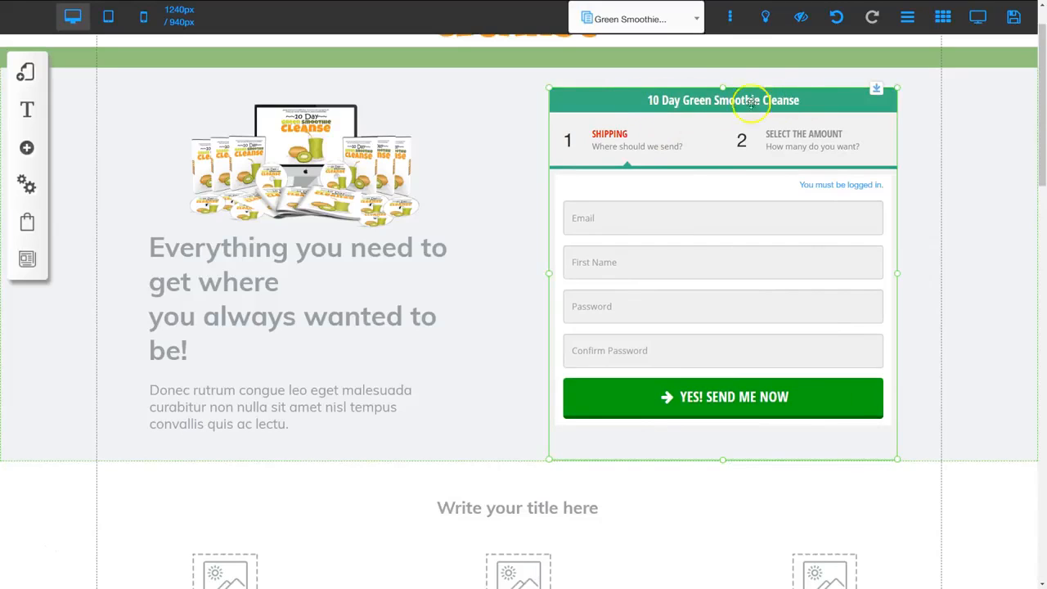
Step: Set the checkout's first step title to REGISTER and its description to Please register your account
left_click(649, 250)
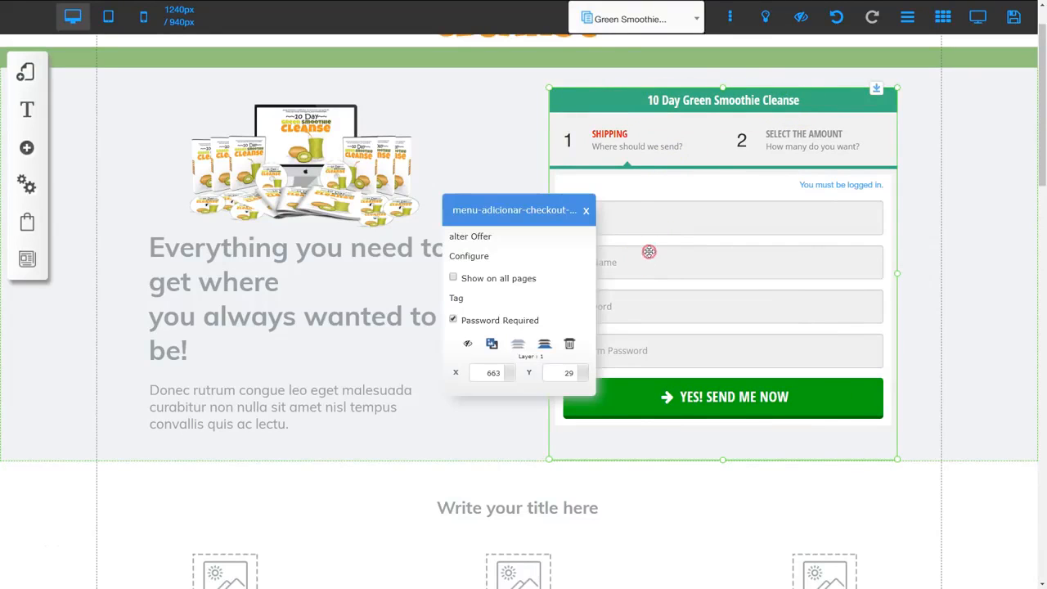
left_click(479, 257)
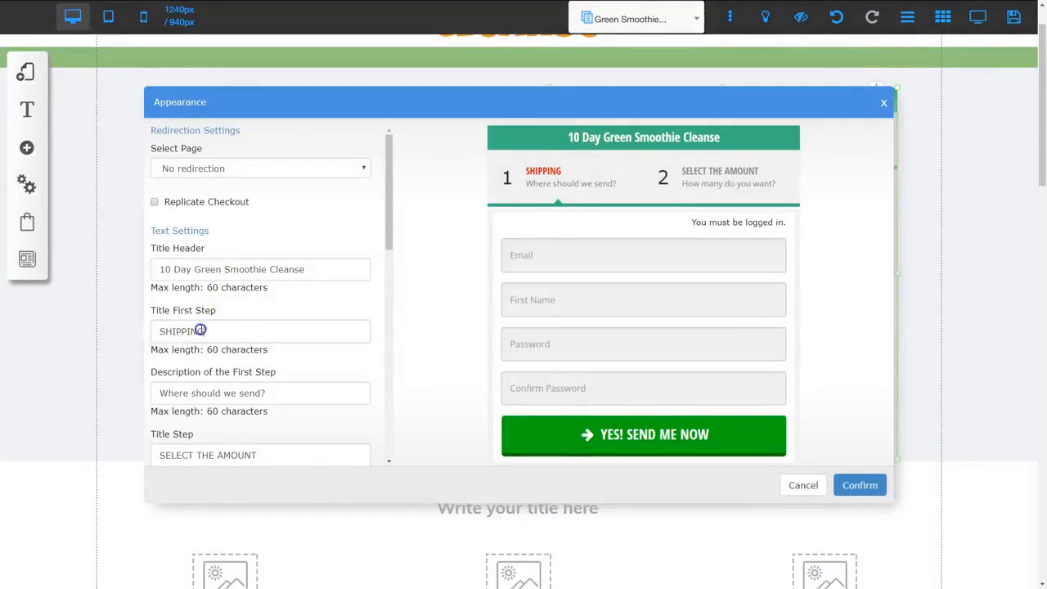
left_click_drag(201, 331, 155, 331)
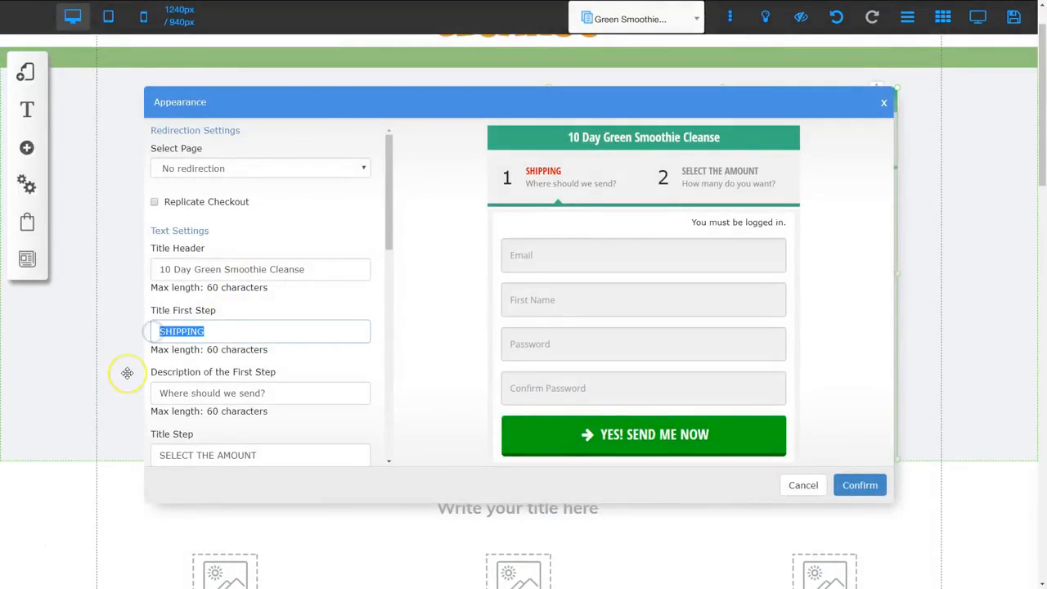
type("REGISTER")
key("Tab")
type("Pleas")
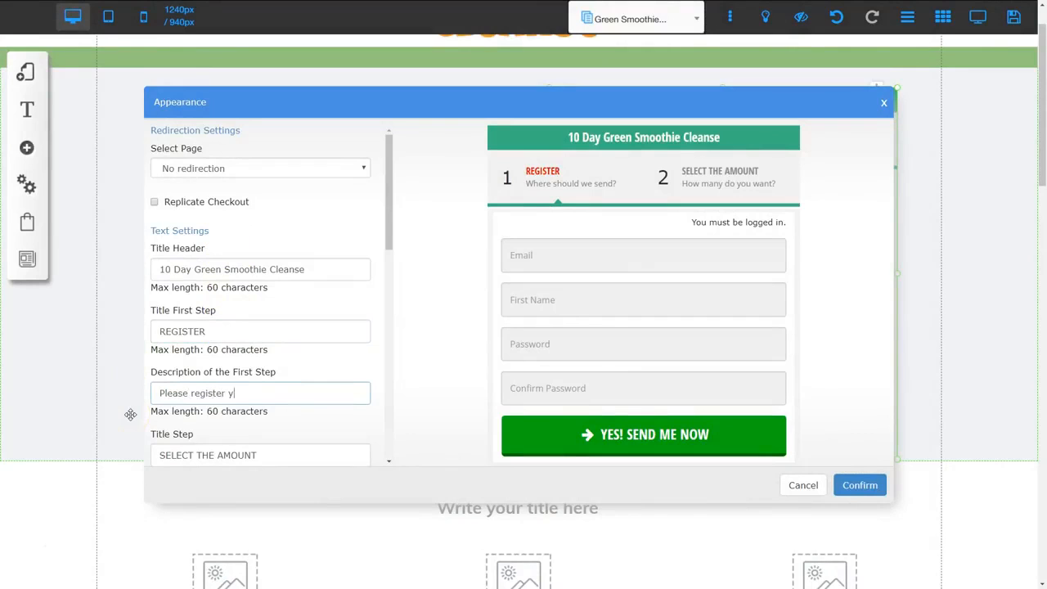
Step: Set the checkout's second step title to Payment Information and its description to Complete your payment information, and apply the changes
scroll(241, 334, "down", 2)
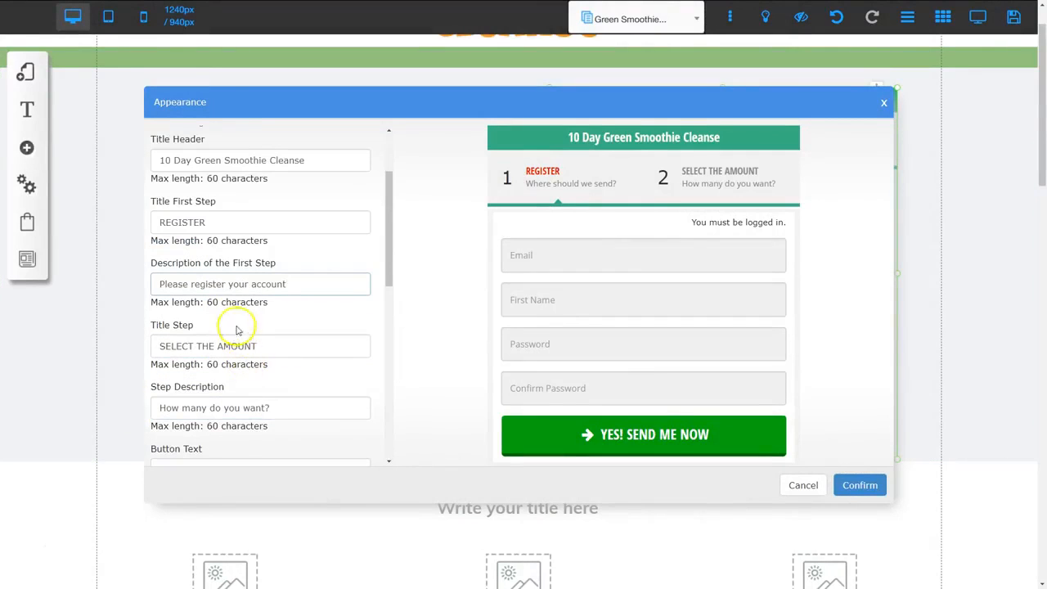
left_click_drag(269, 343, 159, 346)
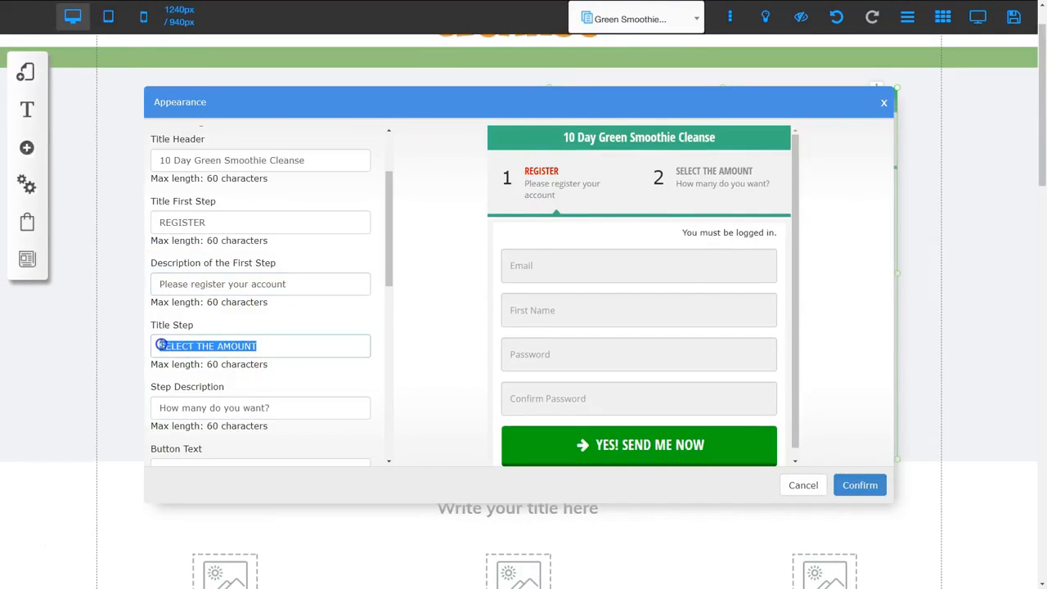
type("Payment")
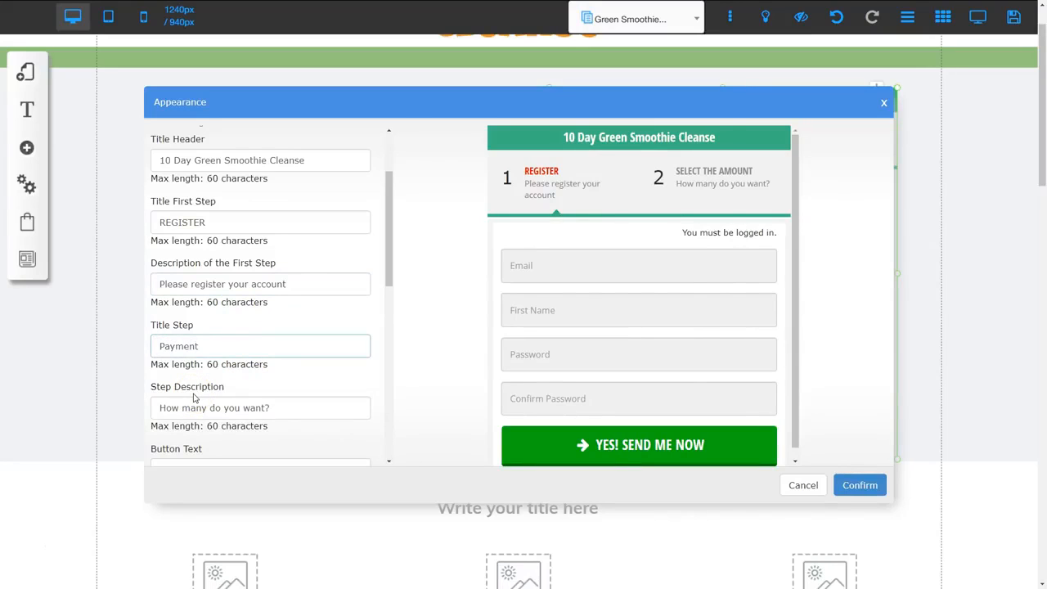
type(" Information")
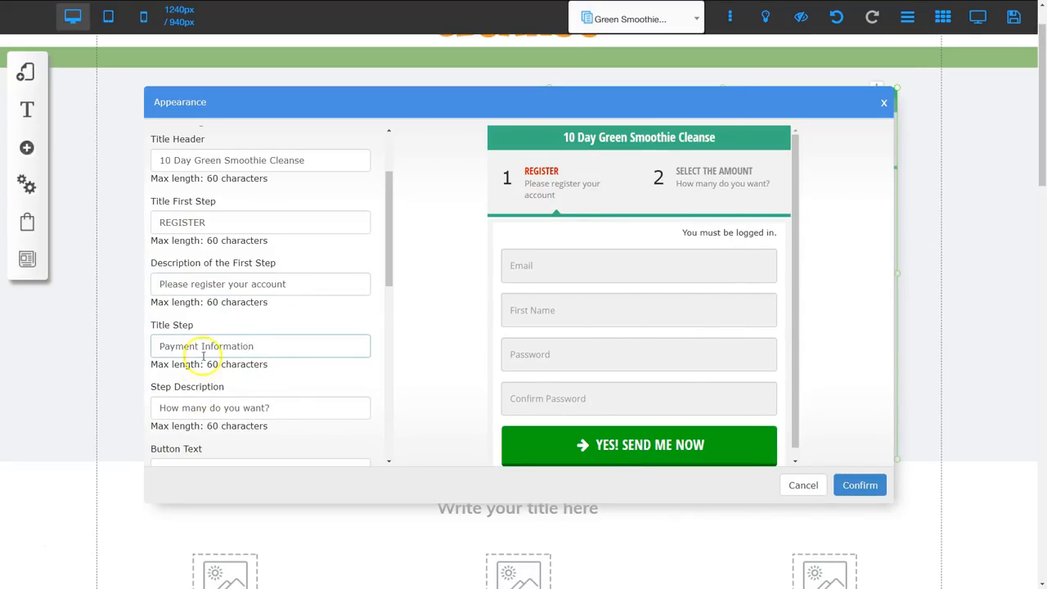
left_click_drag(294, 408, 163, 408)
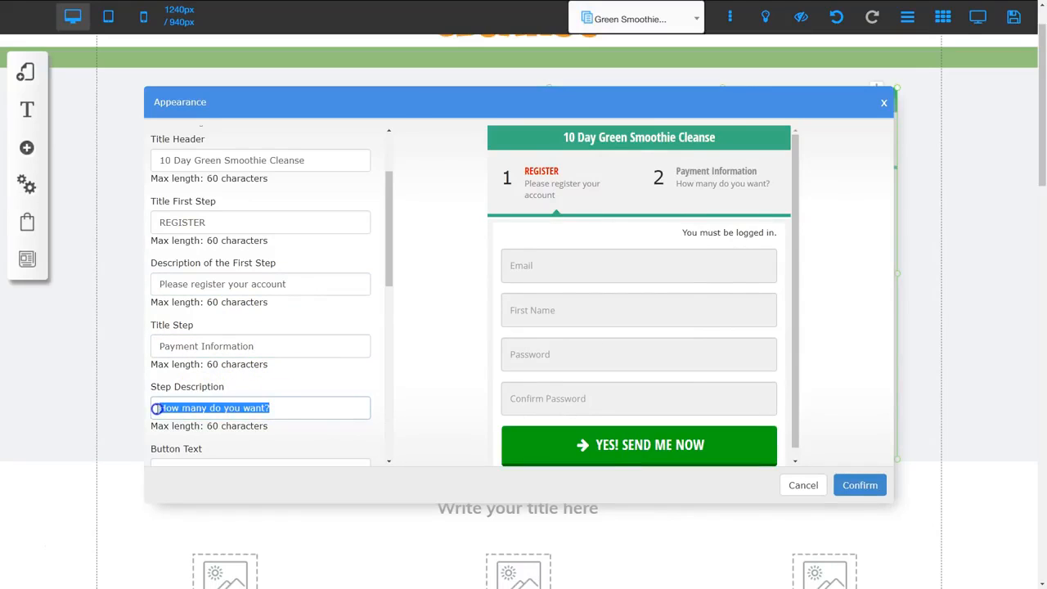
type("Complete your payment information")
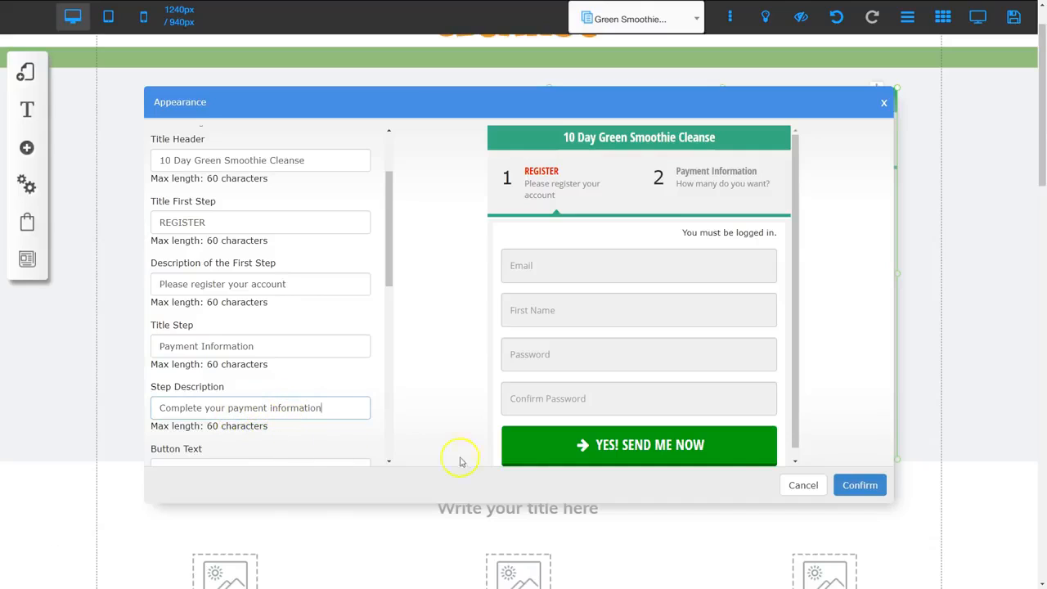
left_click(859, 485)
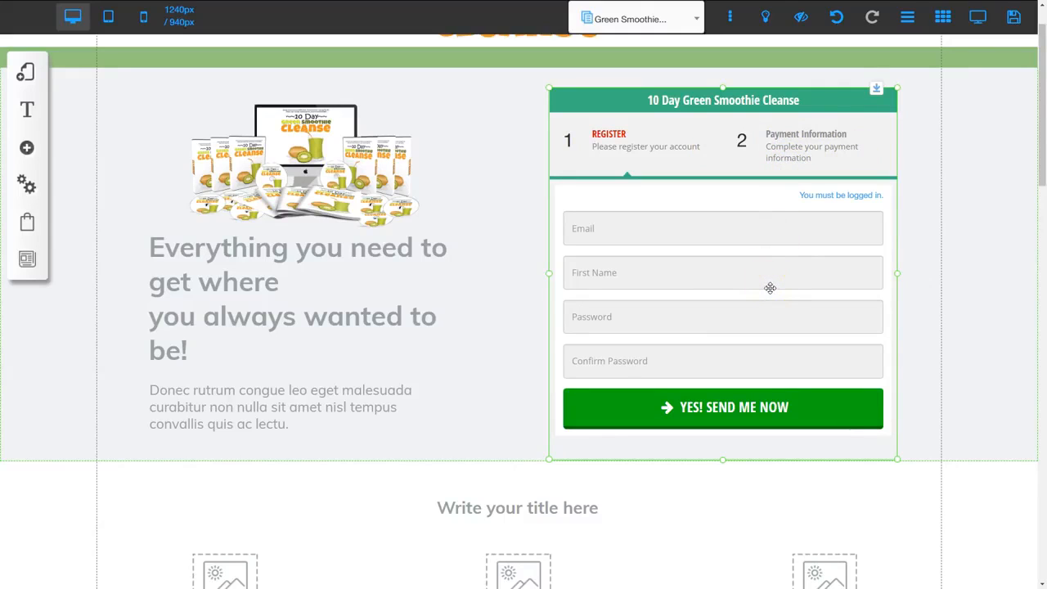
Step: Change the checkout form's button text to Purchase Now! and save the sales page
left_click(739, 407)
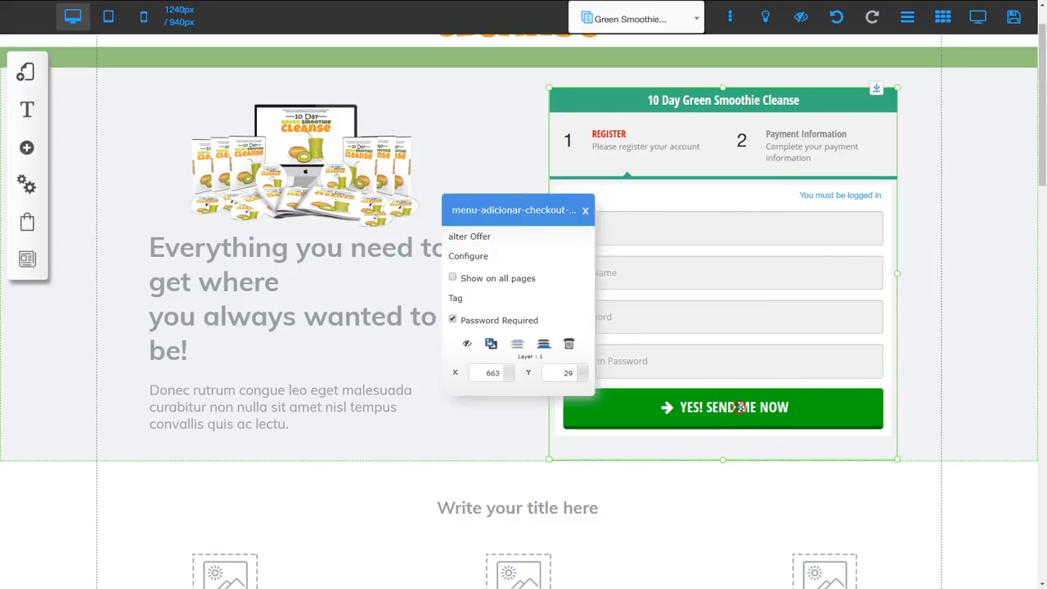
left_click(466, 252)
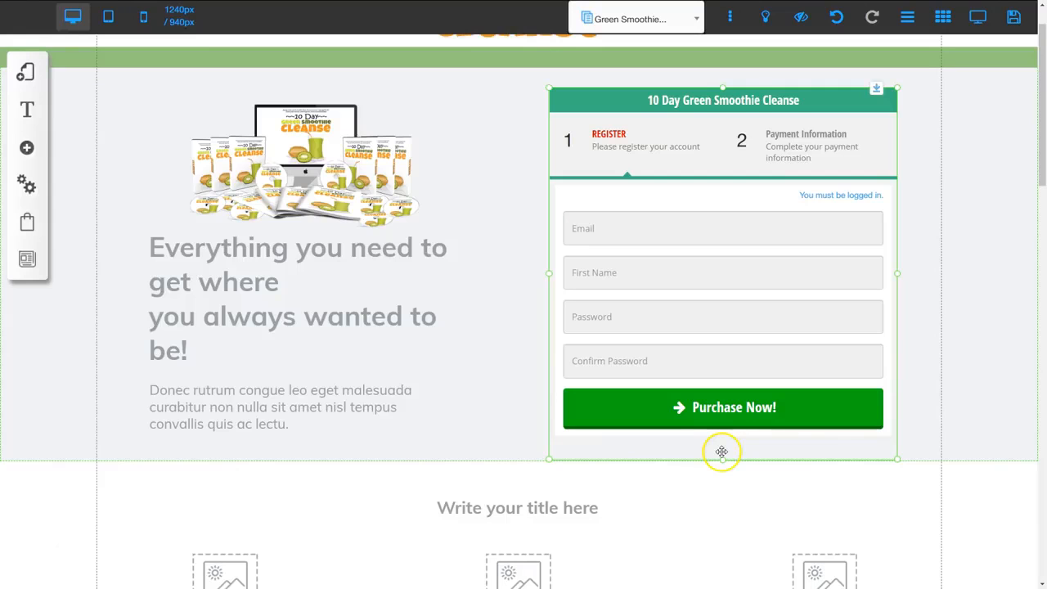
scroll(456, 290, "up", 1)
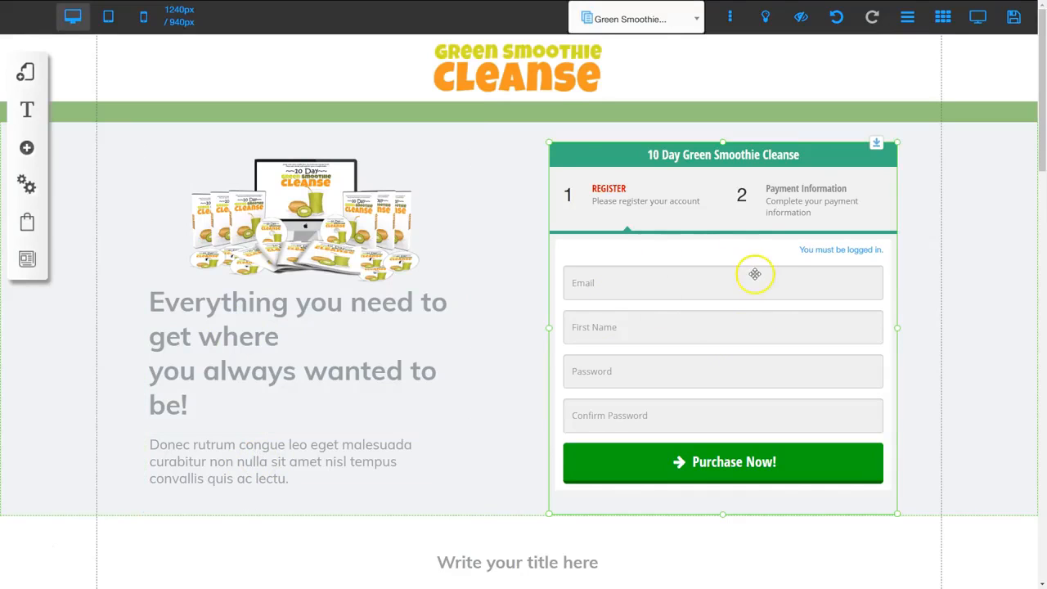
left_click(1012, 18)
left_click(696, 430)
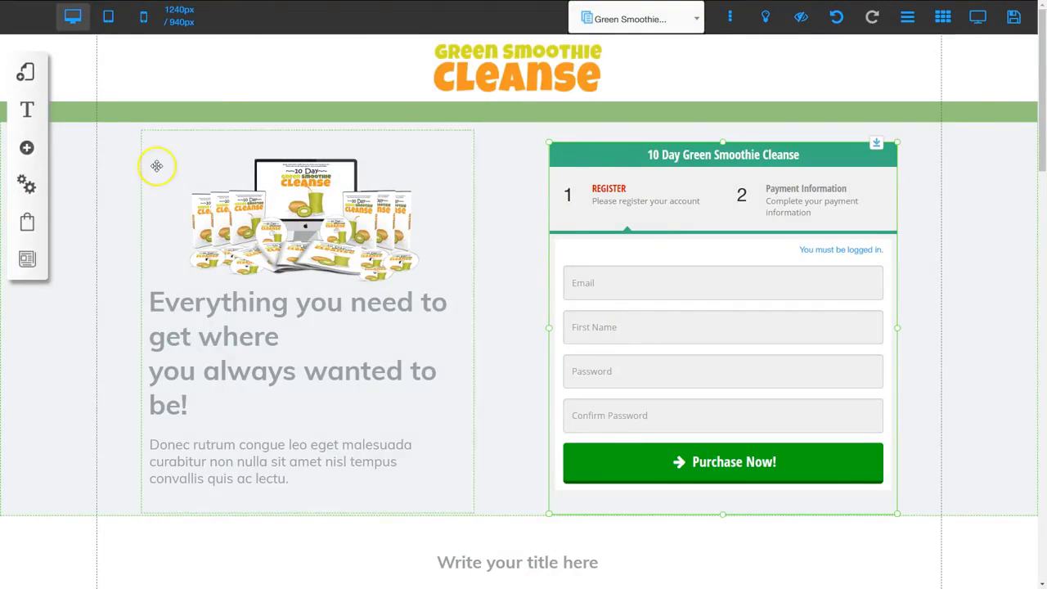
Step: Open the Thank You page of the Green Smoothie Cleanse layout for editing
left_click(25, 72)
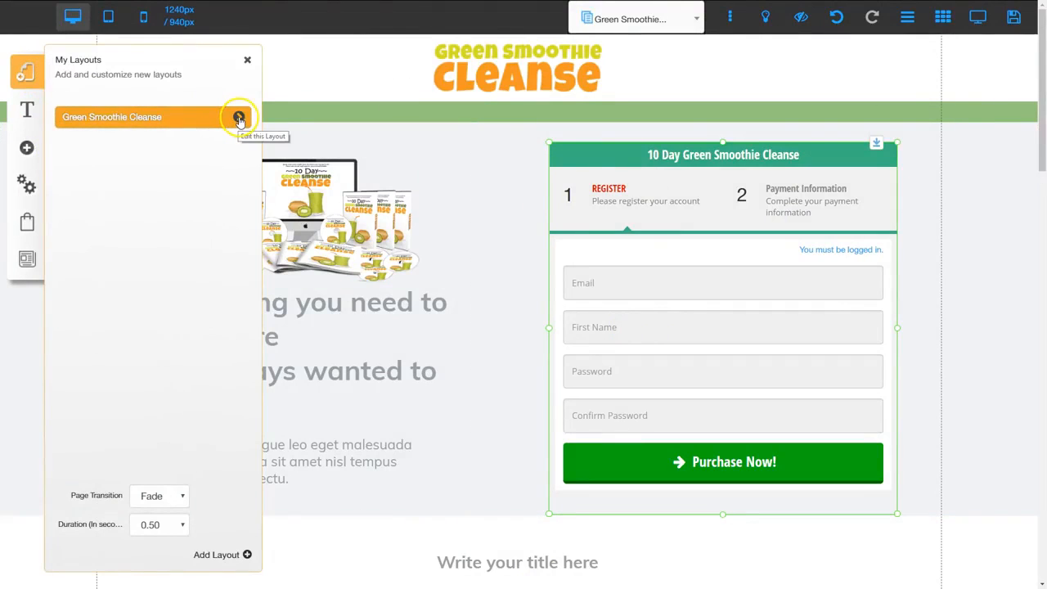
left_click(239, 120)
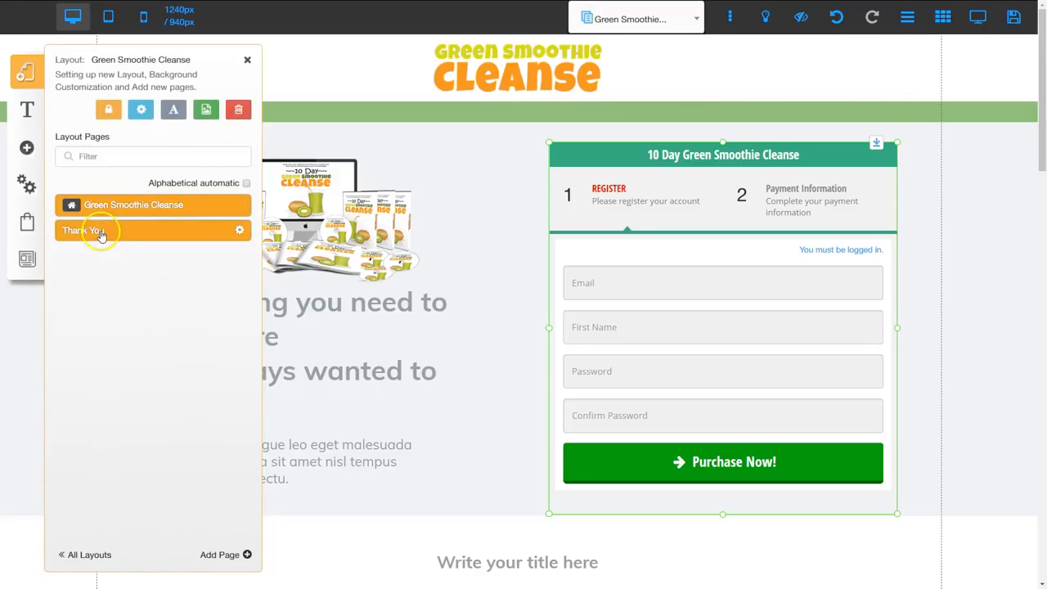
left_click(99, 232)
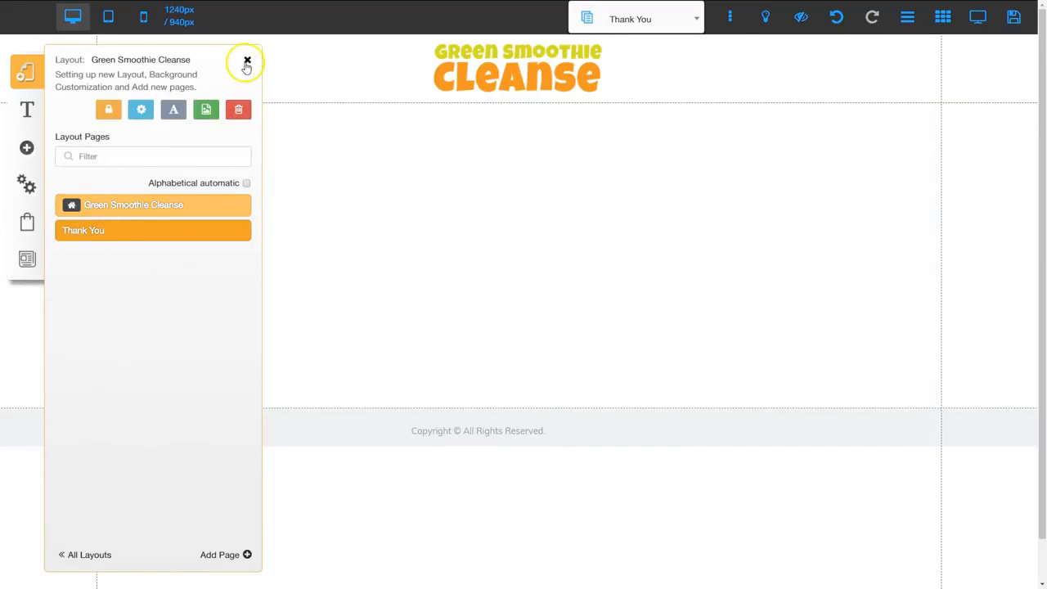
left_click(247, 59)
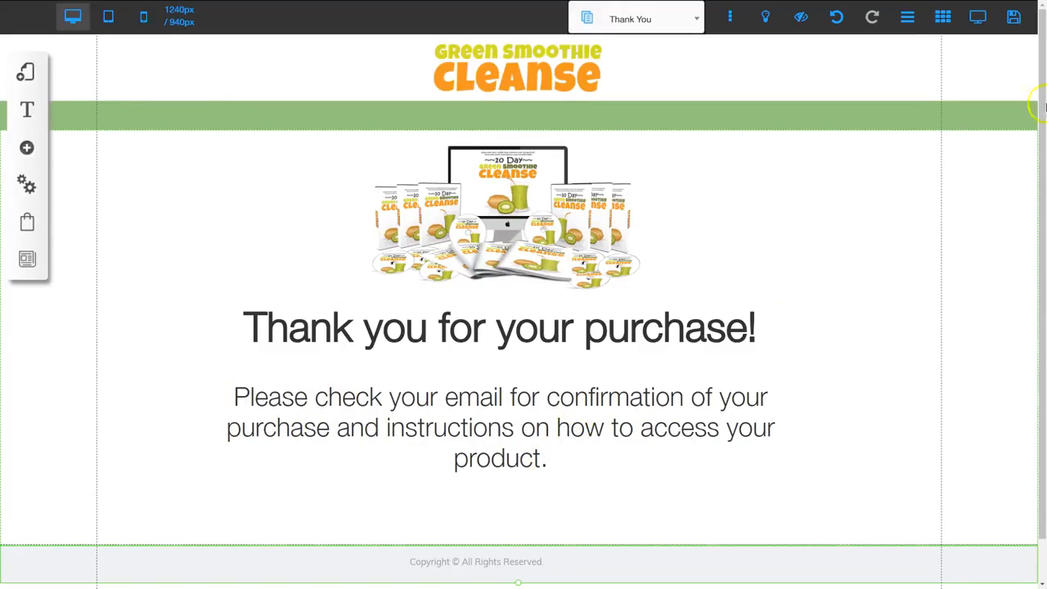
Step: Save the modified Thank You page in the Green Smoothie Cleanse layout
left_click(1013, 17)
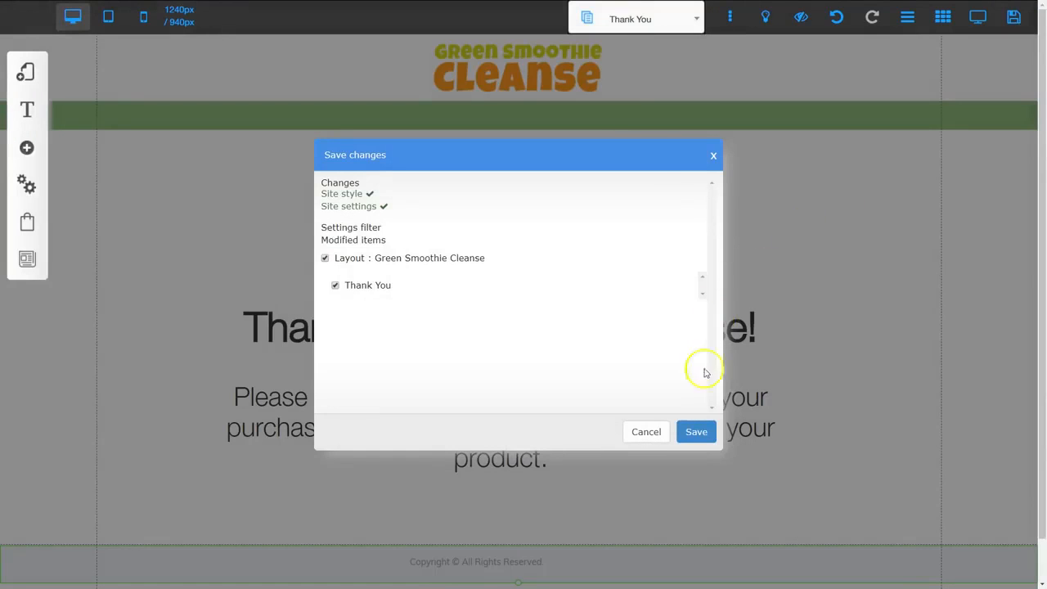
left_click(695, 431)
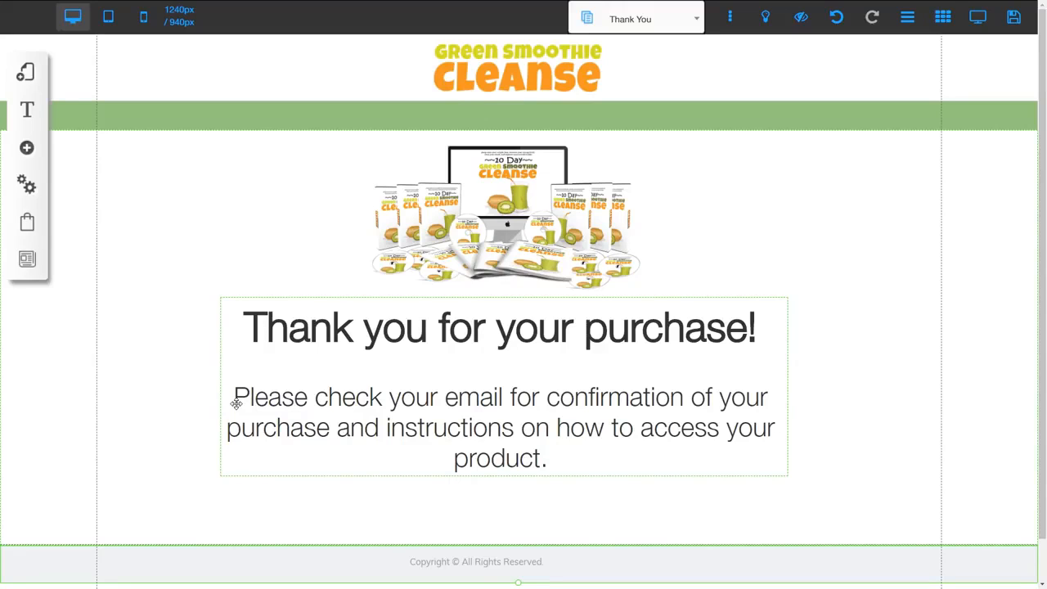
left_click(175, 435)
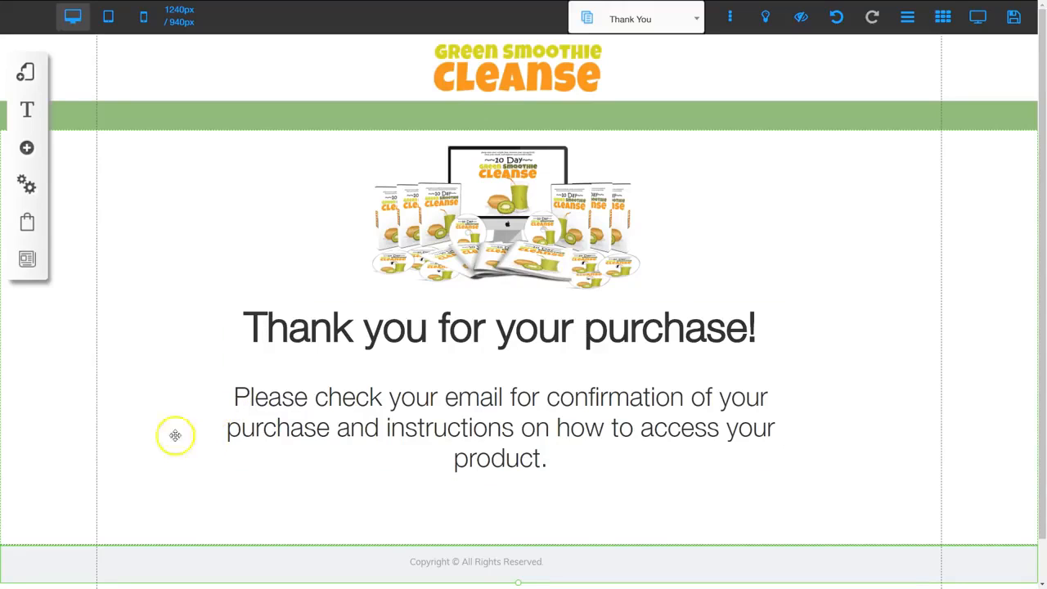